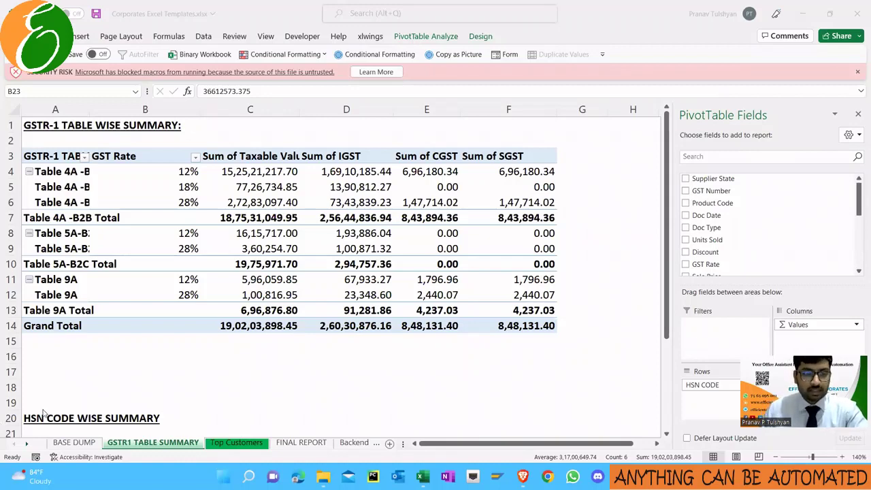
- Look over the BASE DUMP and GSTR1 TABLE SUMMARY sheets and open the FINAL REPORT sheet
click(66, 445)
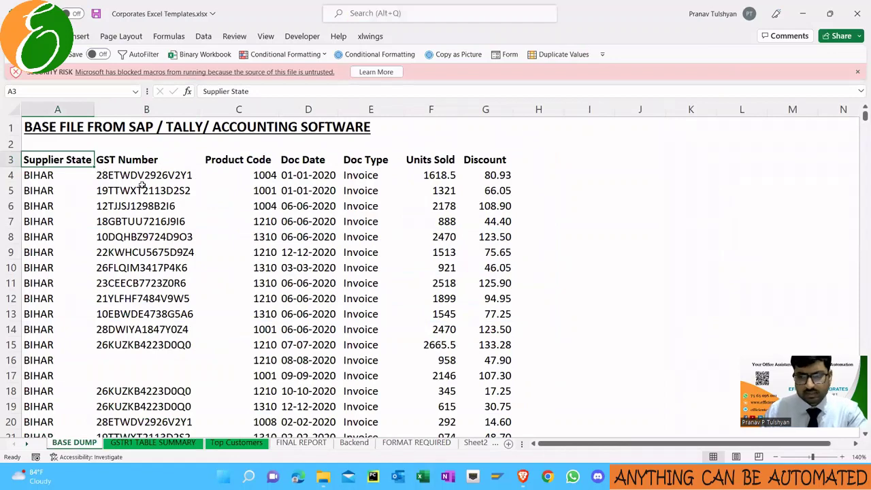
click(144, 443)
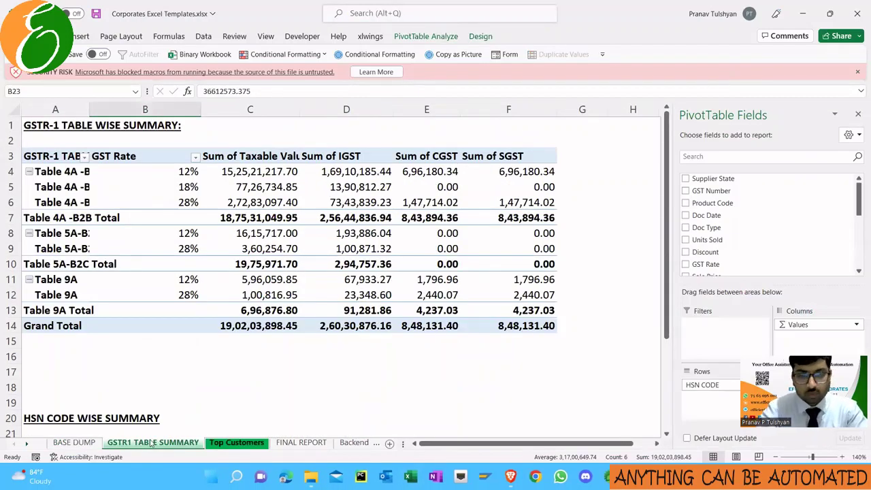
key(ctrl+Page_Down)
key(ctrl+Page_Down)
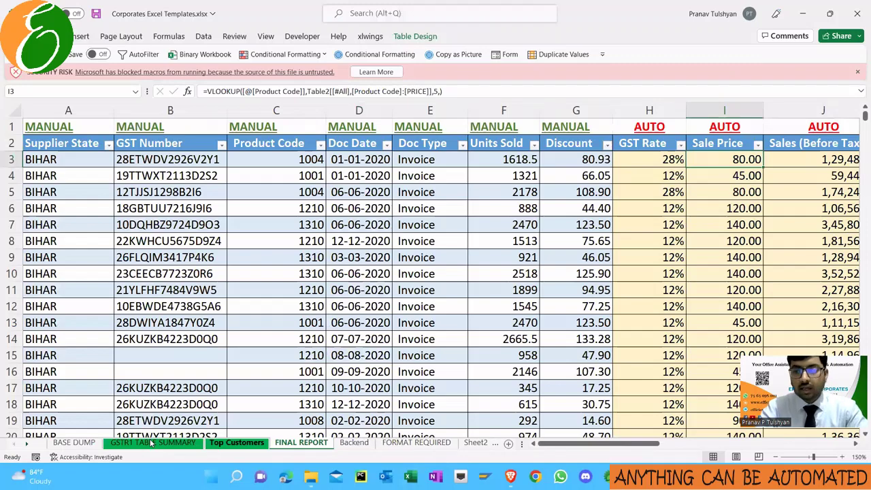
- Examine the manual input columns and the formulas of the automatic columns from GST Rate onward in FINAL REPORT
key(Up)
key(Left)
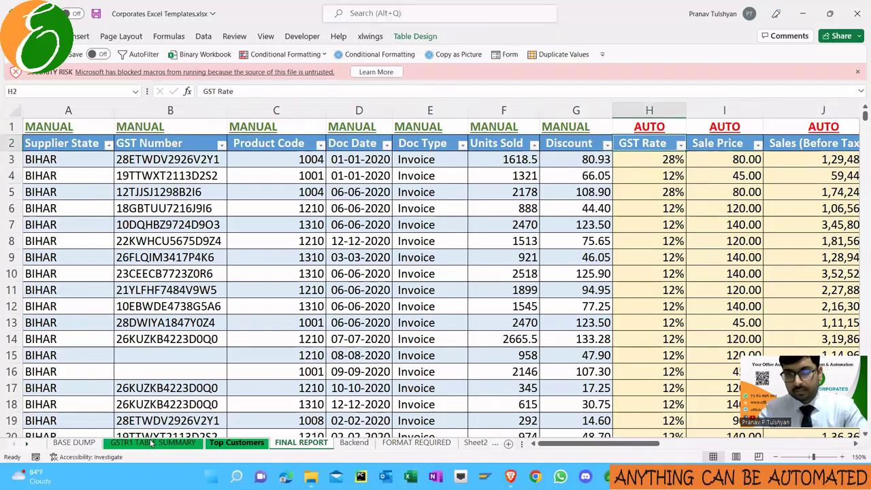
key(Left)
key(shift+Up)
key(shift+Home)
key(Right)
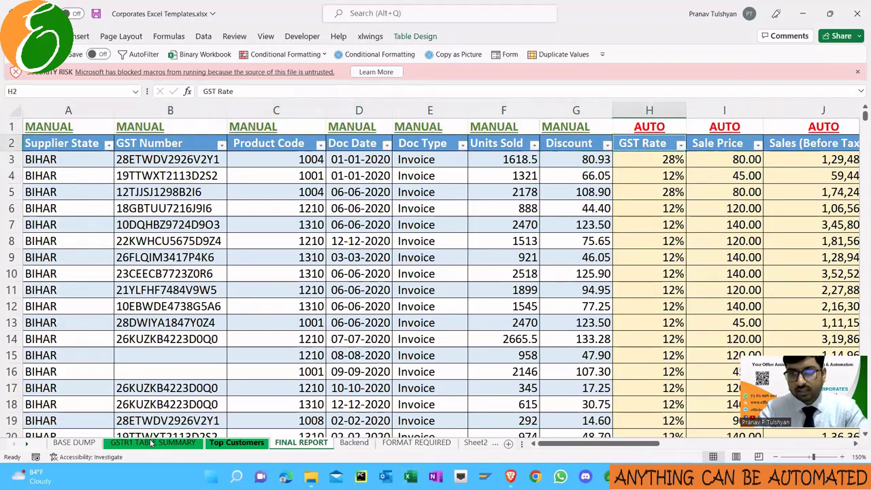
key(Down)
key(Right)
key(Right)
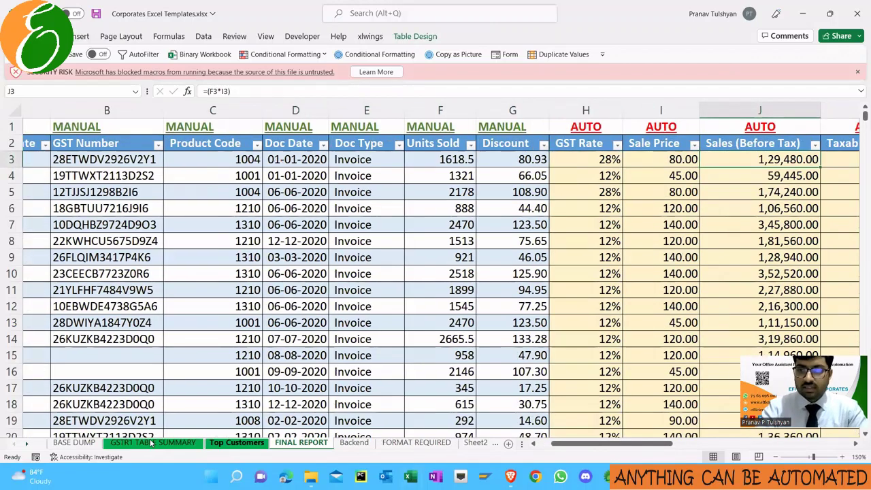
key(Right)
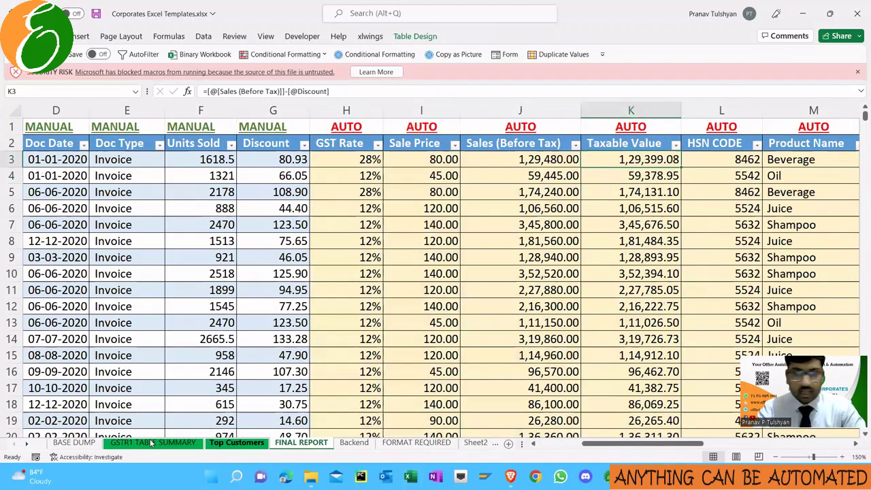
key(Right)
key(Right)
- Review the product, customer and state master tables on the Backend sheet, selecting the whole PRODUCT_CODE_MASTERS table
key(ctrl+Page_Down)
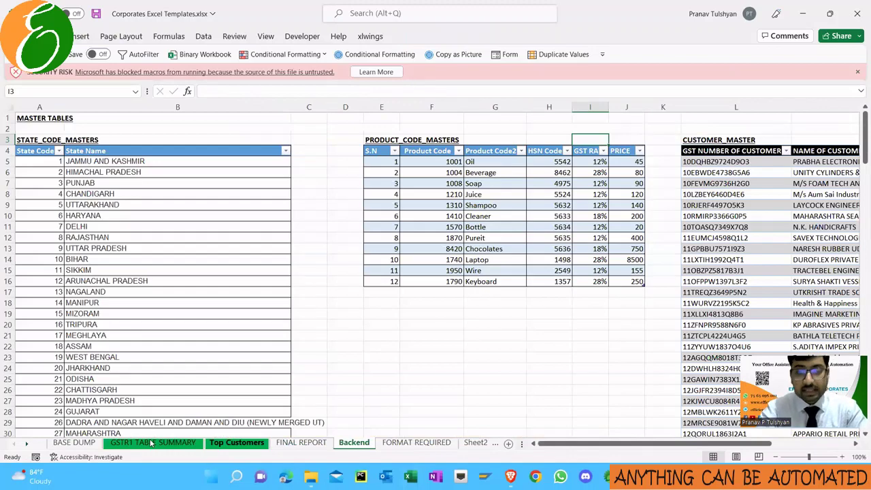
key(ctrl+Page_Down)
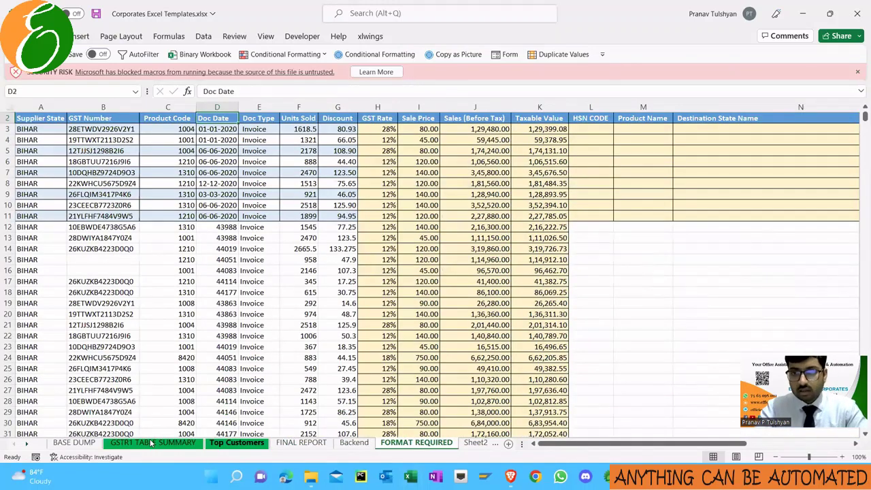
key(ctrl+Page_Up)
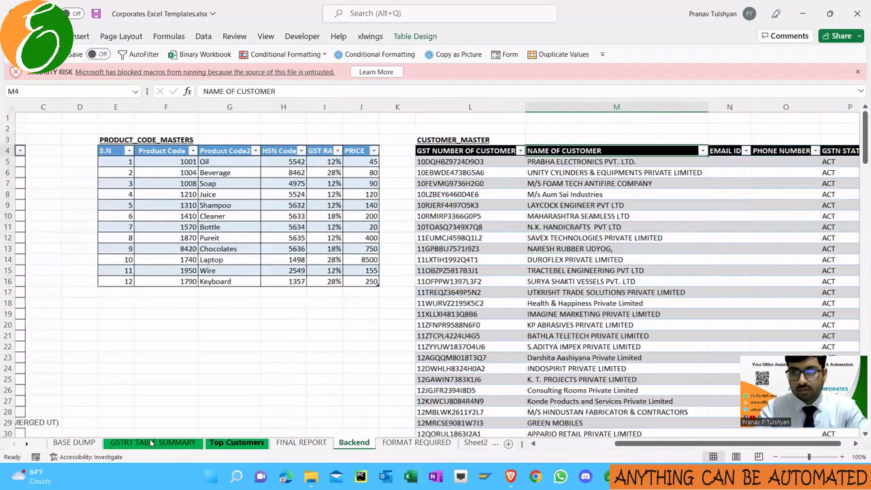
key(ctrl+Left)
key(ctrl+Left)
key(ctrl+shift+Down)
key(ctrl+shift+Left)
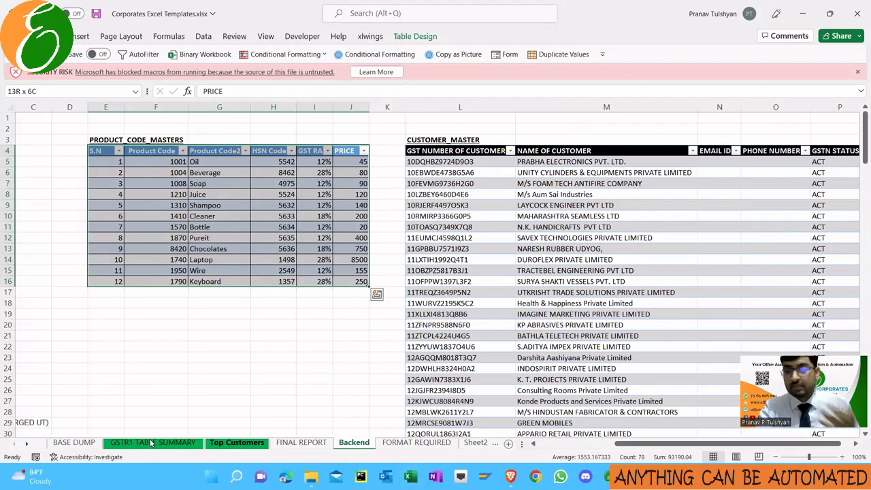
key(Home)
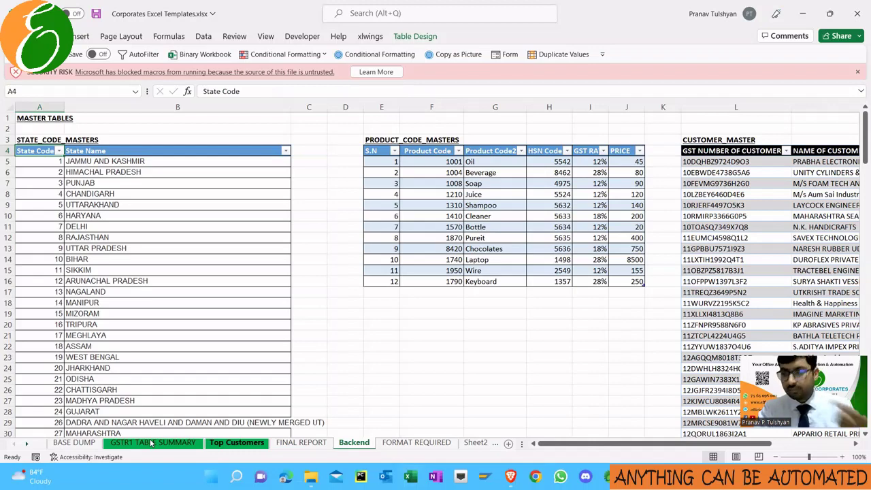
- Return to the FINAL REPORT sheet and select the Supplier State column header
key(ctrl+Page_Up)
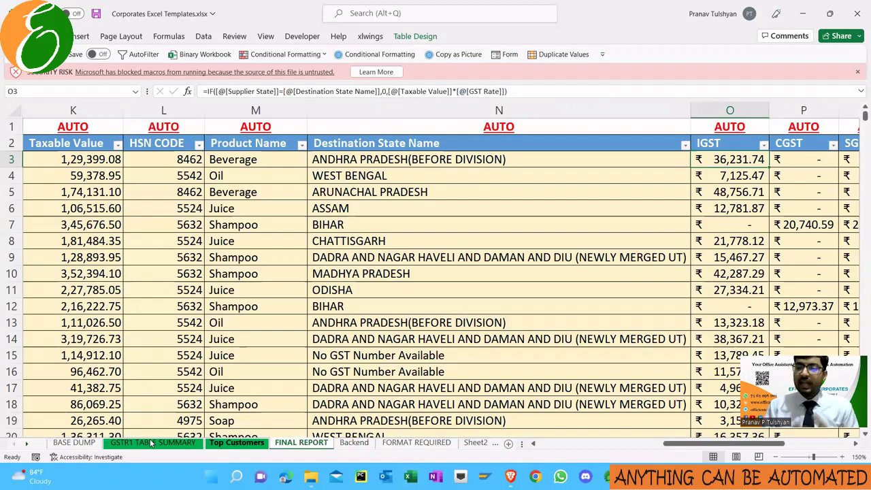
key(Home)
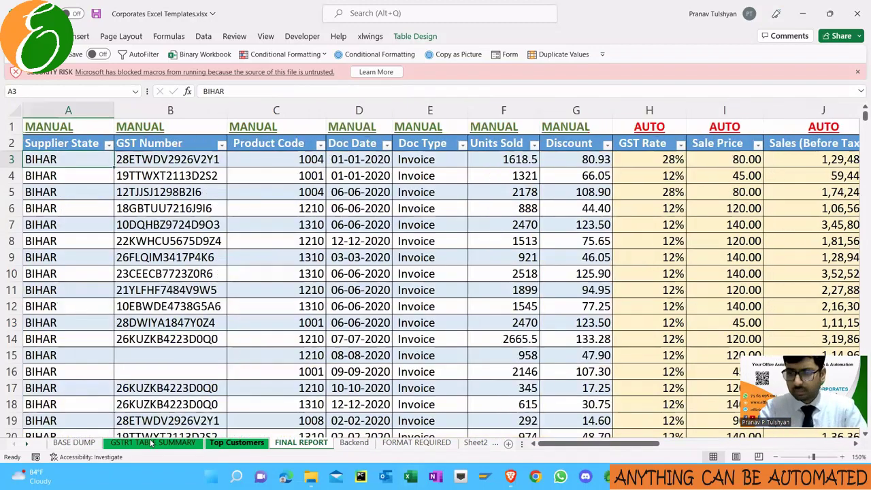
key(Up)
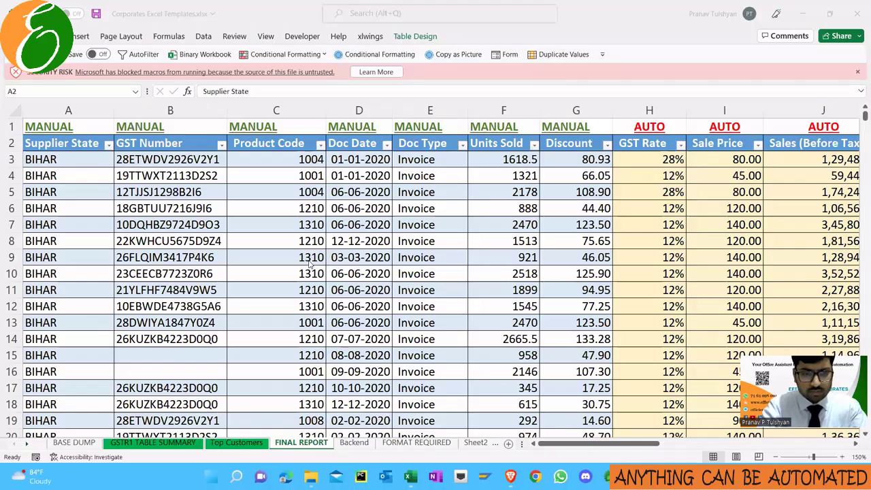
- View the HSN code wise summary beneath the table wise summary on the GSTR1 TABLE SUMMARY sheet
click(139, 444)
click(138, 443)
key(Down)
key(Down)
key(Down)
key(Down)
key(Down)
key(Down)
key(Down)
key(Down)
key(Down)
key(Down)
key(Down)
key(Down)
key(Down)
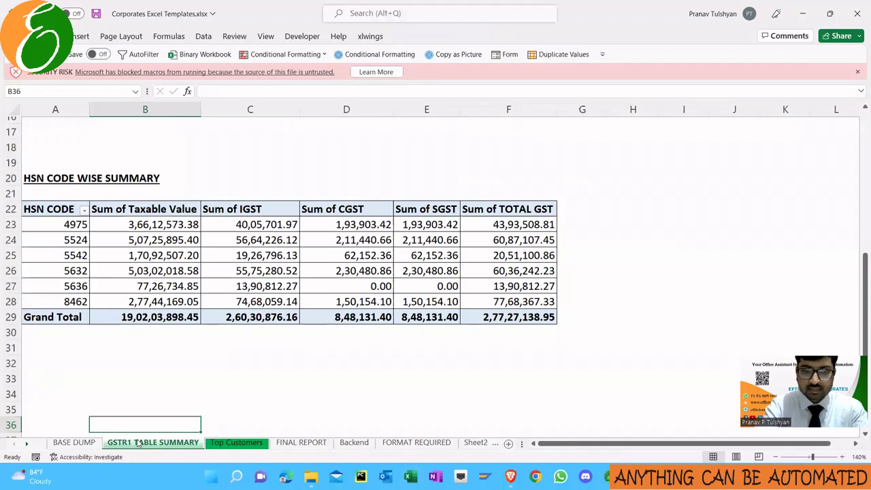
- Check the customer-wise taxable value pivot on the Top Customers sheet from end to start
key(ctrl+Page_Down)
key(ctrl+Down)
key(ctrl+Up)
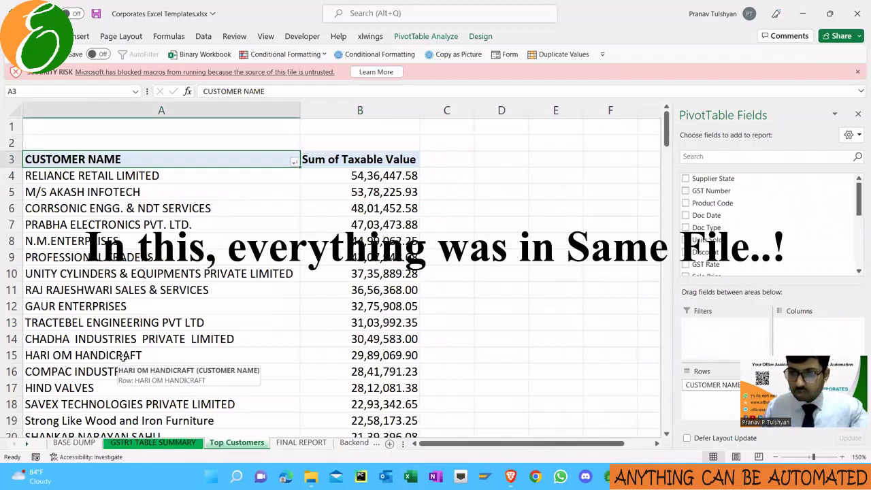
- Close Corporates Excel Templates.xlsx without saving and open the EXCEL TEMPLATE IN PQ folder, dismissing the OneDrive reminder
click(858, 14)
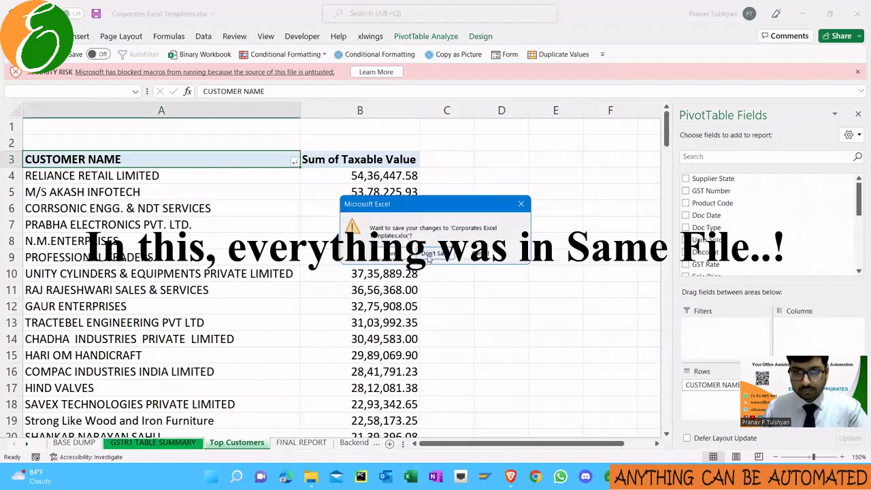
click(429, 256)
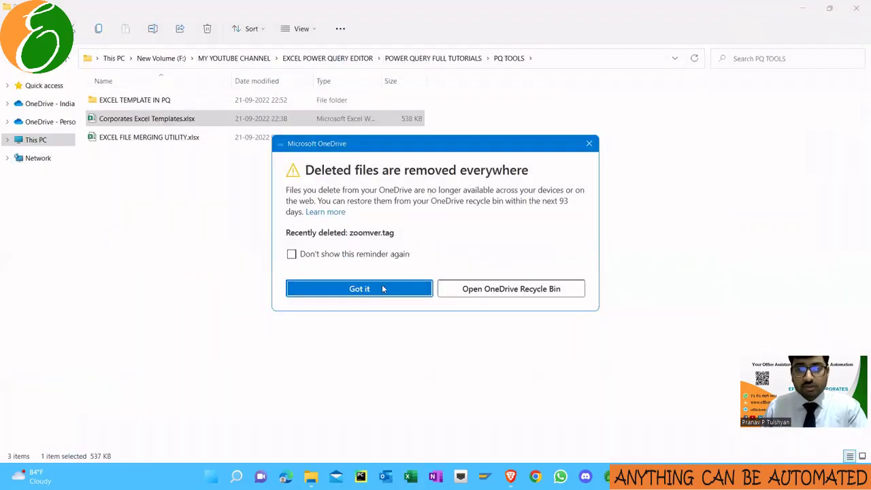
click(383, 288)
click(174, 106)
double_click(173, 104)
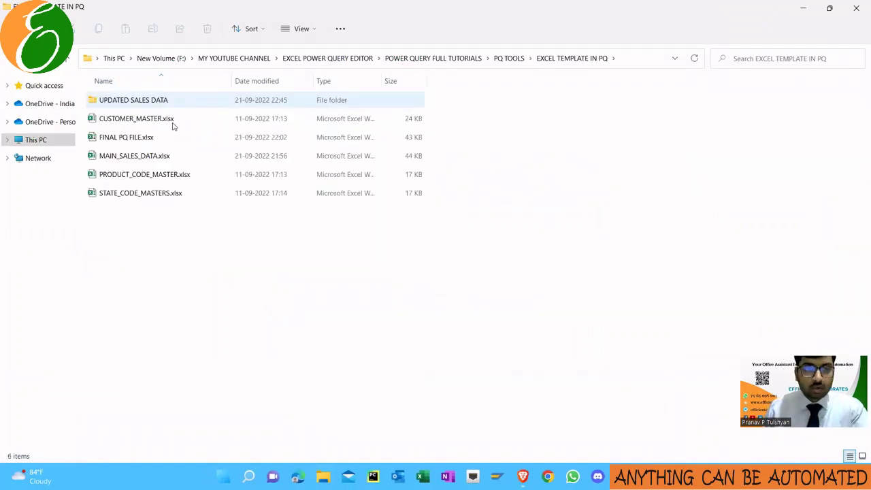
- Point out the CUSTOMER_MASTER, PRODUCT_CODE_MASTER and STATE_CODE_MASTERS workbooks in the folder
click(171, 140)
click(185, 122)
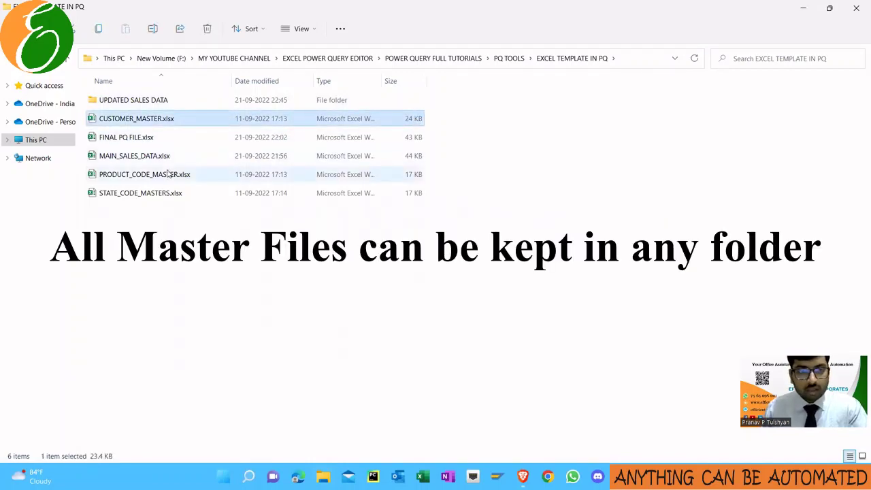
click(195, 175)
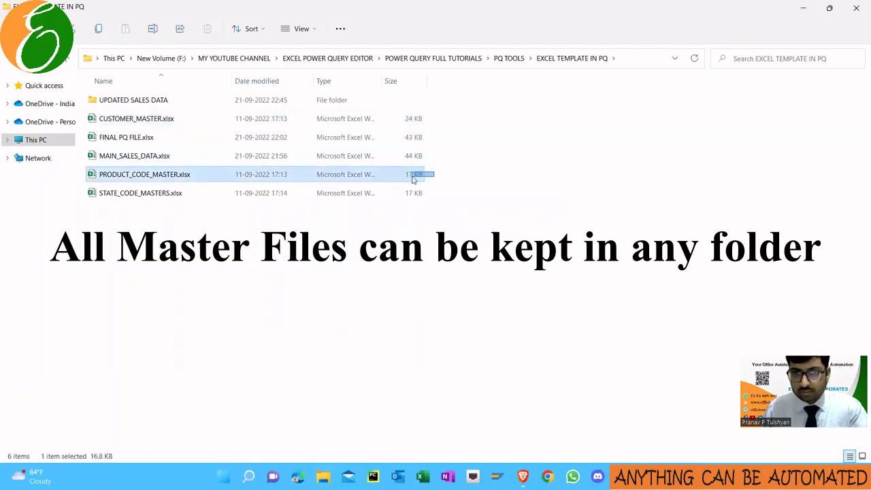
click(453, 189)
click(386, 198)
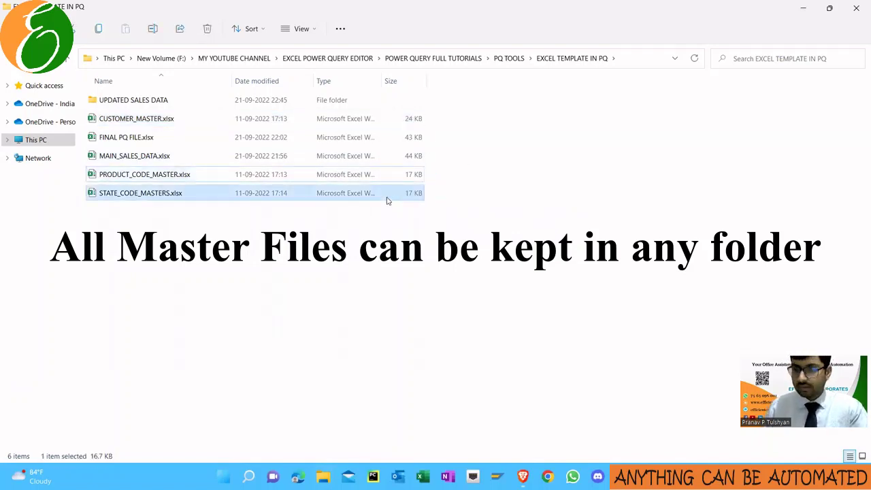
- Open FINAL PQ FILE.xlsx and dismiss its security and blocked content warnings
click(166, 138)
double_click(166, 138)
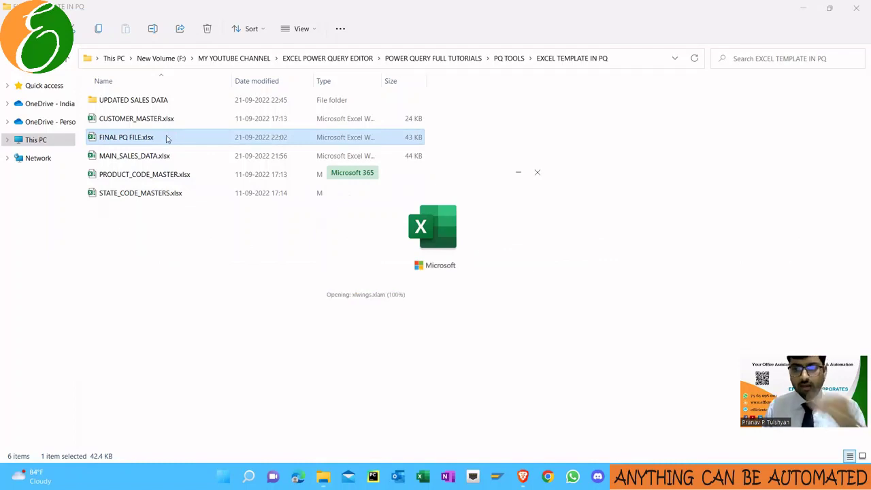
key(Return)
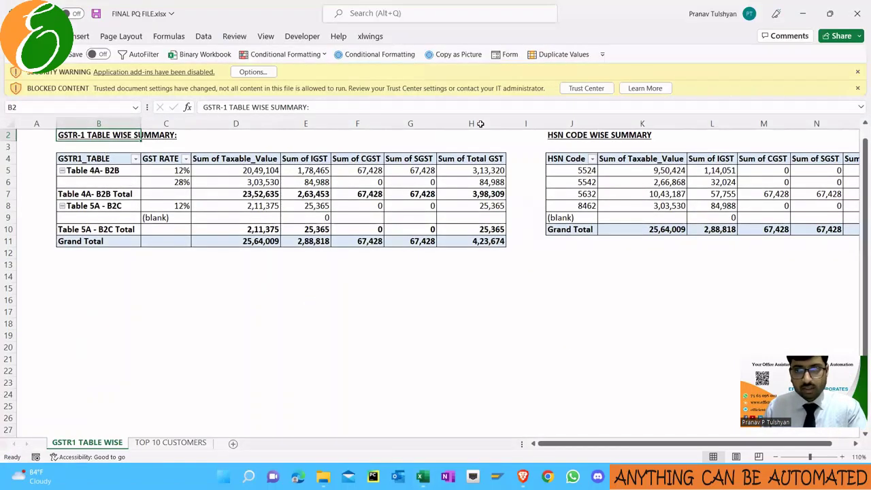
click(855, 72)
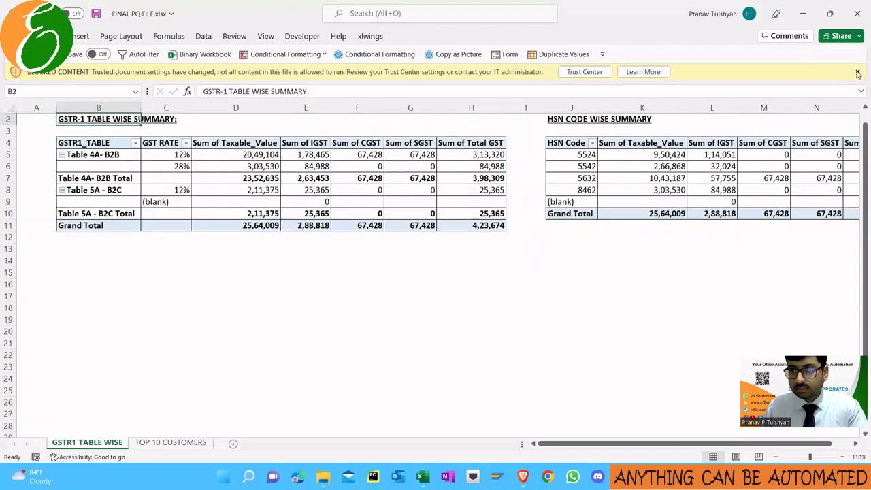
click(856, 72)
- Inspect the GSTR-1 and HSN code pivots on GSTR1 TABLE WISE and the customer pivot on TOP 10 CUSTOMERS
click(85, 122)
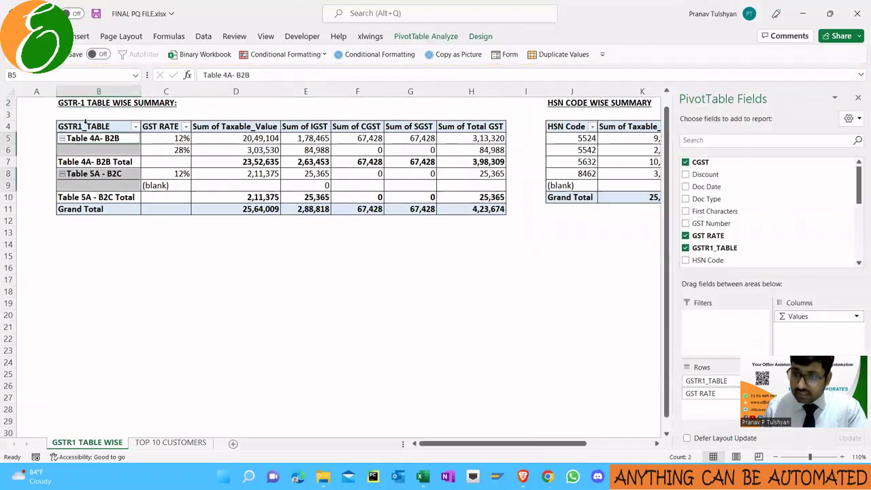
click(552, 127)
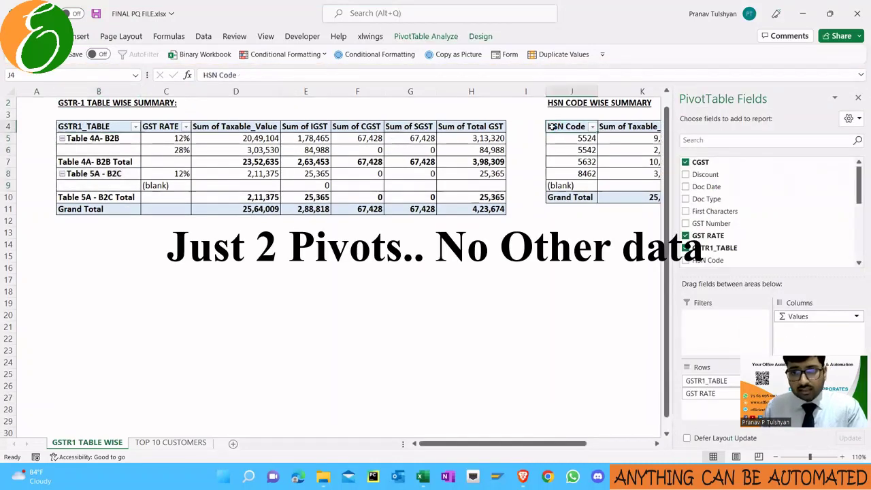
click(151, 443)
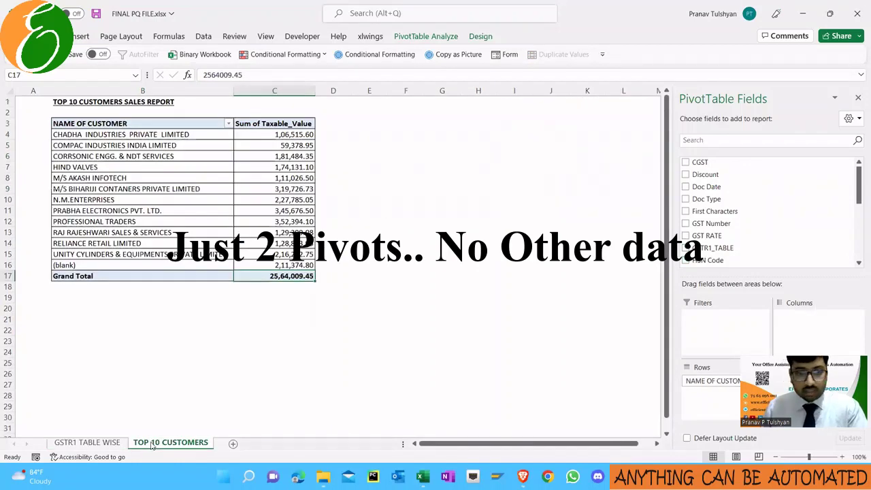
click(106, 442)
click(153, 443)
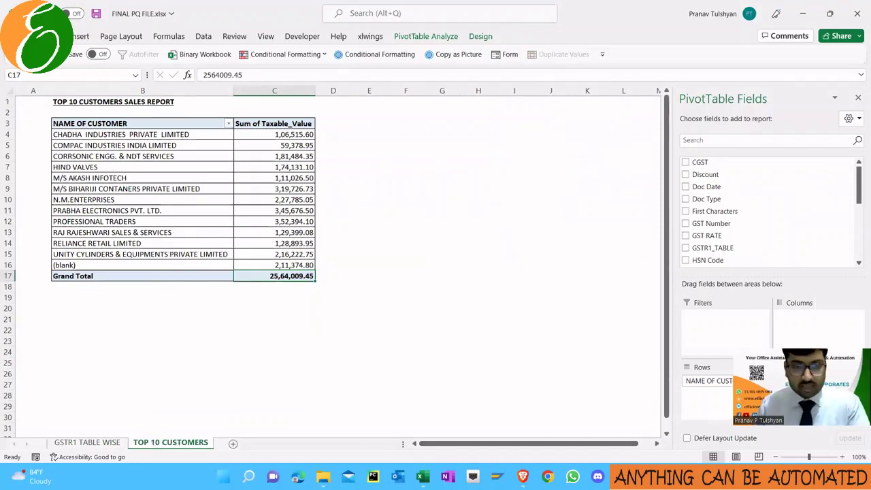
- Check the workbook for hidden sheets and close the PivotTable field list
right_click(154, 443)
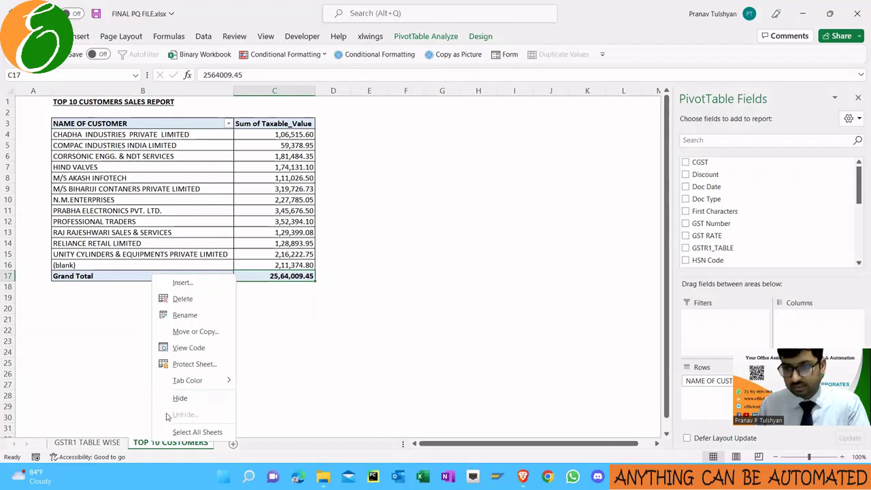
key(Escape)
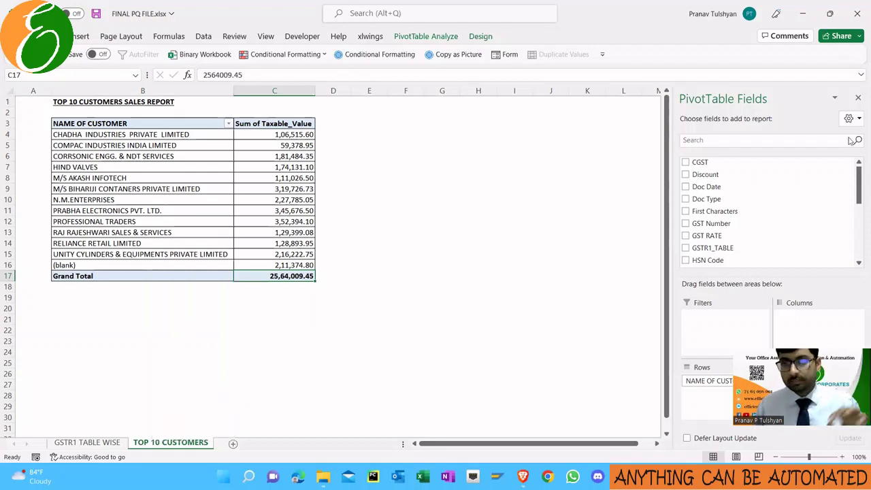
click(858, 98)
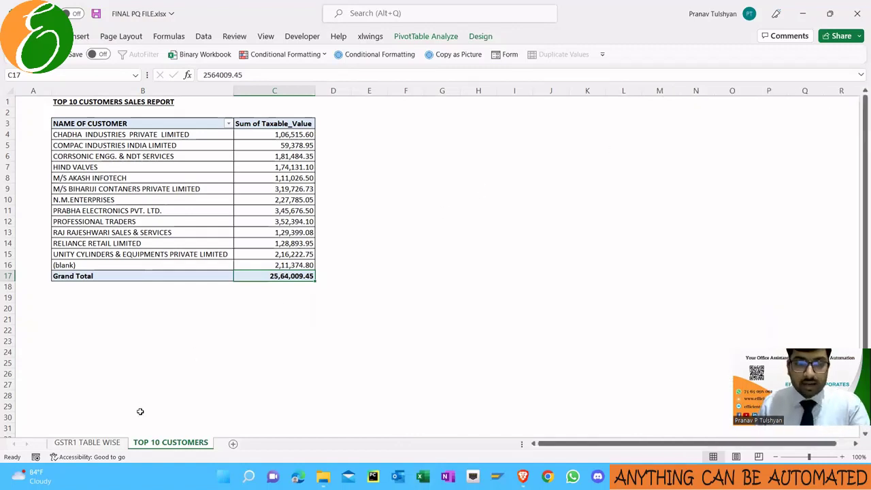
- Check which connection feeds the GSTR-1 pivot on GSTR1 TABLE WISE, leaving its data source as it is
click(95, 442)
click(240, 137)
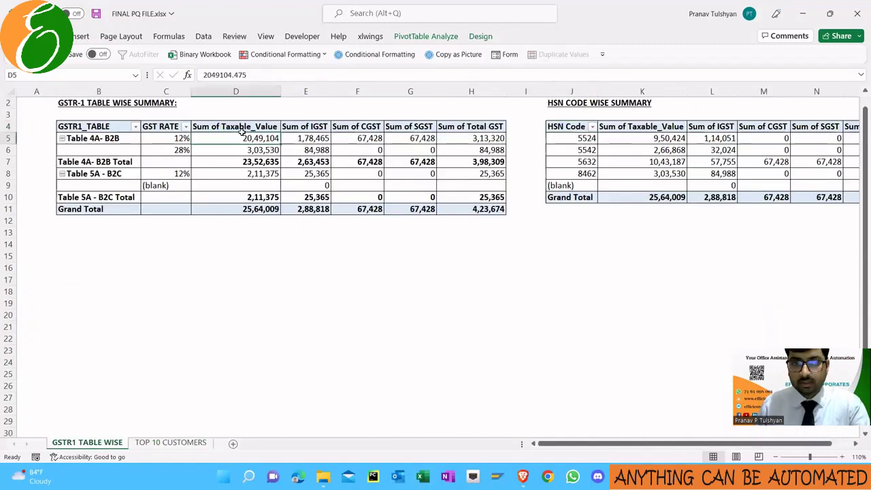
click(410, 38)
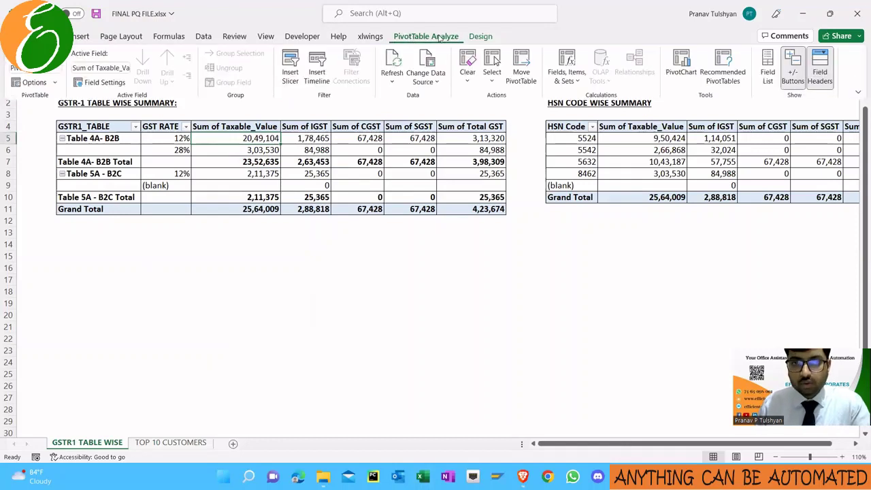
click(425, 64)
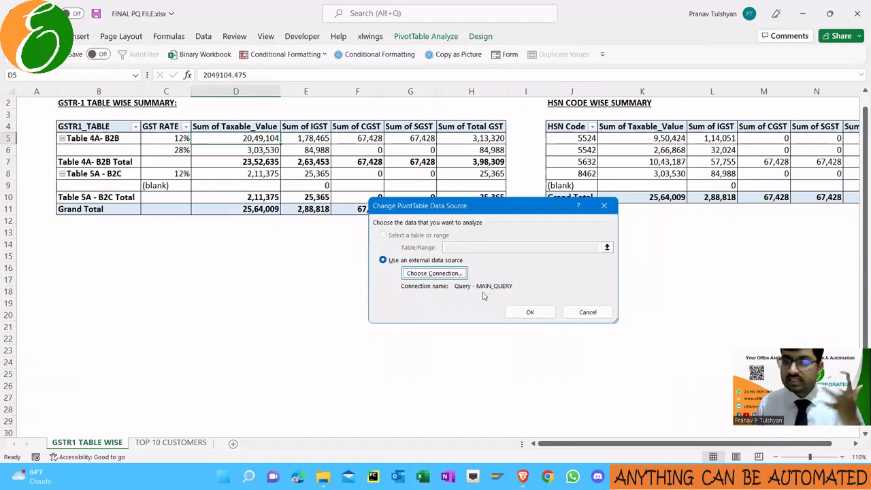
key(Return)
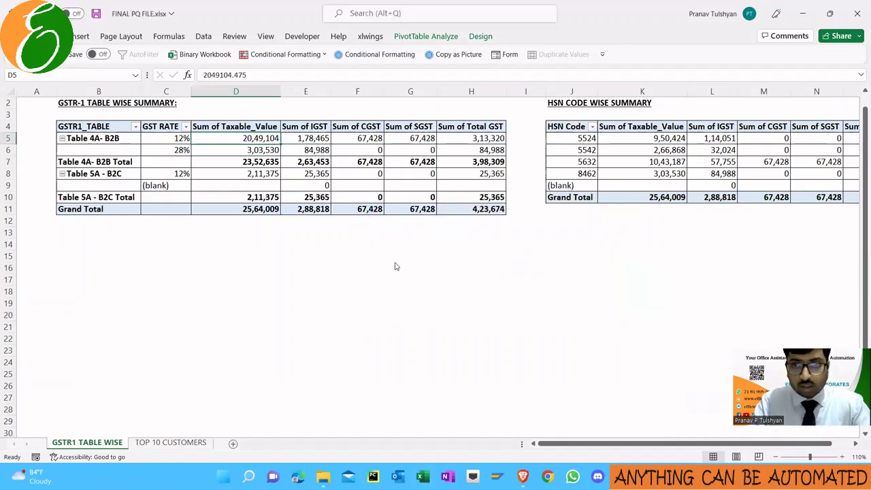
- Open MAIN_SALES_DATA.xlsx from the EXCEL TEMPLATE IN PQ folder, dismiss its macro warning and arrange it beside FINAL PQ FILE.xlsx
key(super+Left)
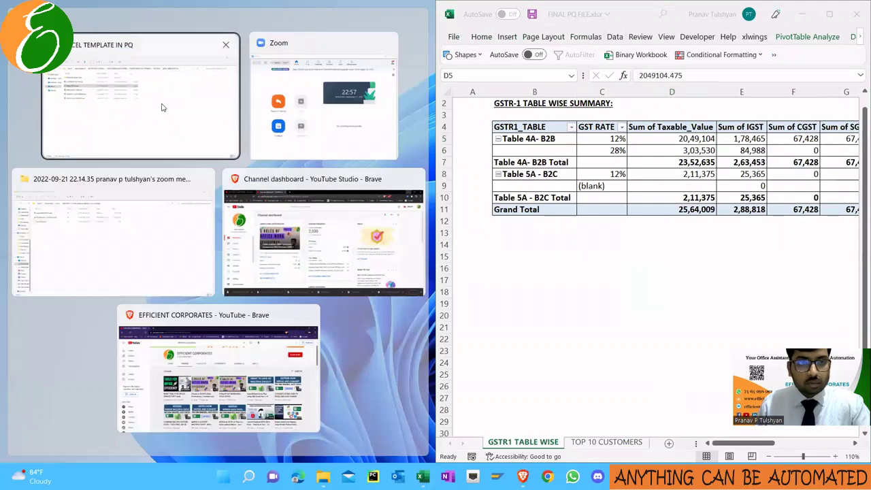
click(160, 75)
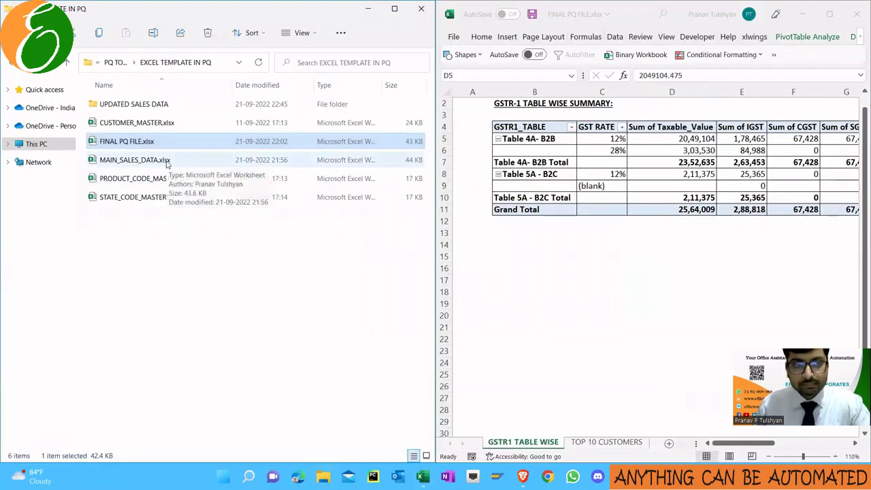
double_click(166, 162)
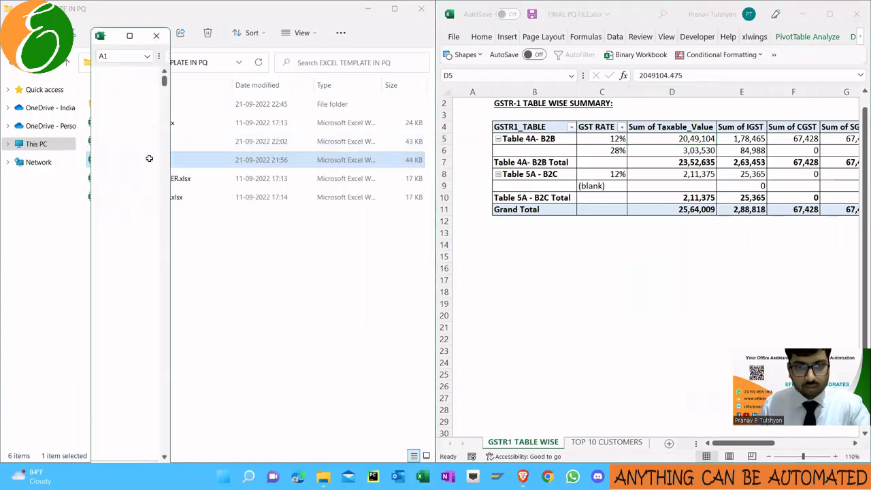
click(129, 36)
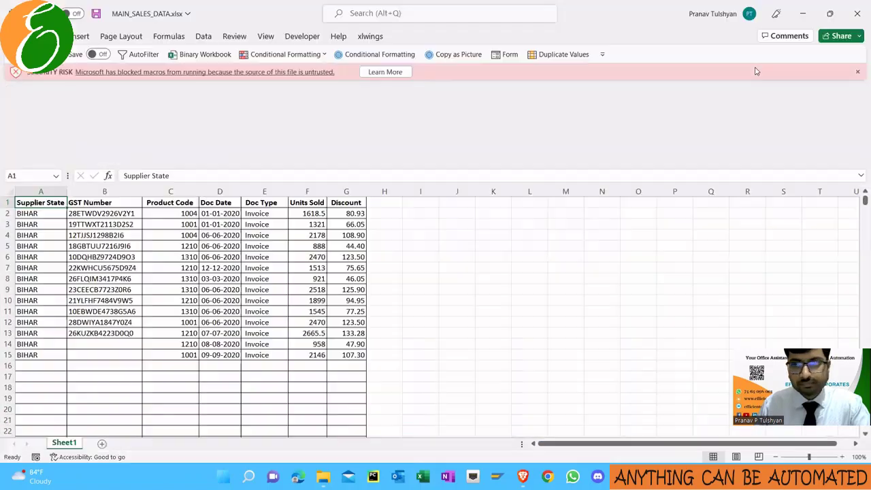
click(857, 73)
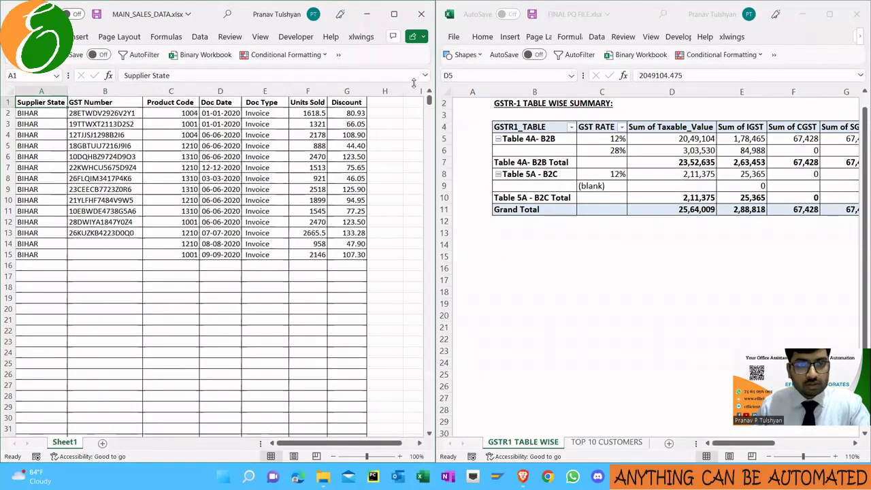
- Examine the Units Sold column and the full sales table in MAIN_SALES_DATA.xlsx against the GSTR1_TABLE rows of the report
drag(317, 115, 315, 243)
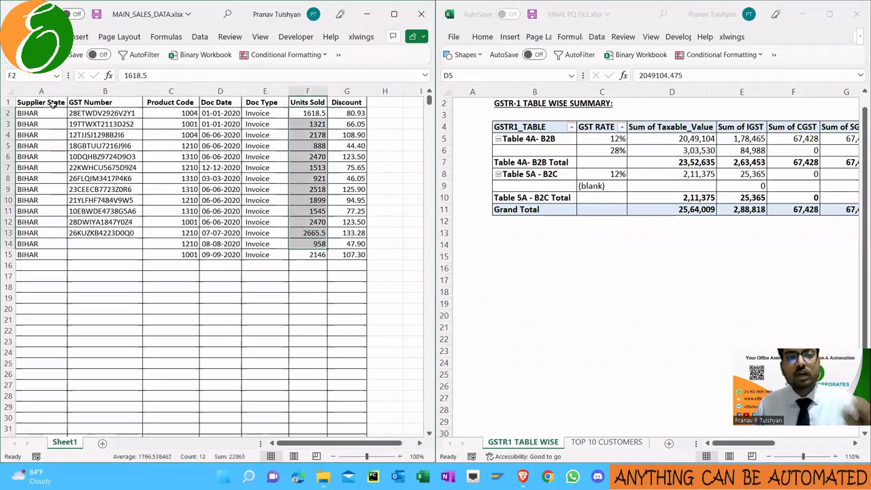
key(ctrl+Home)
key(ctrl+a)
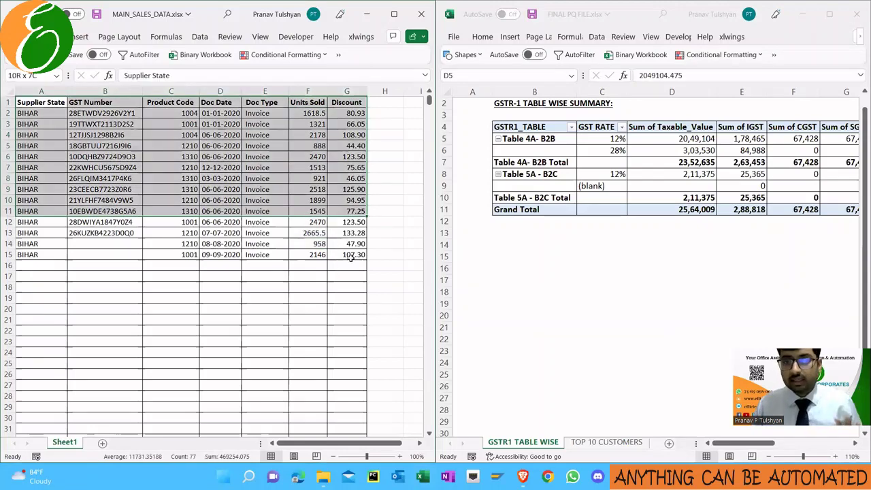
key(shift+Down)
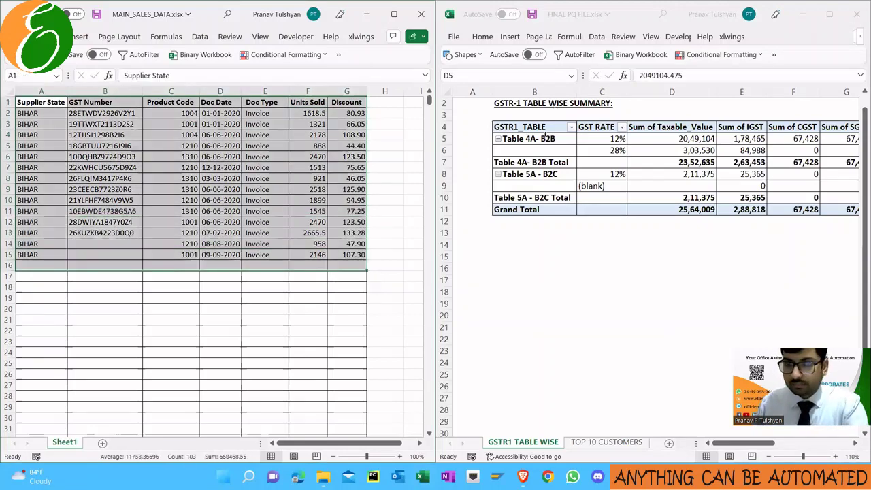
click(545, 134)
click(487, 184)
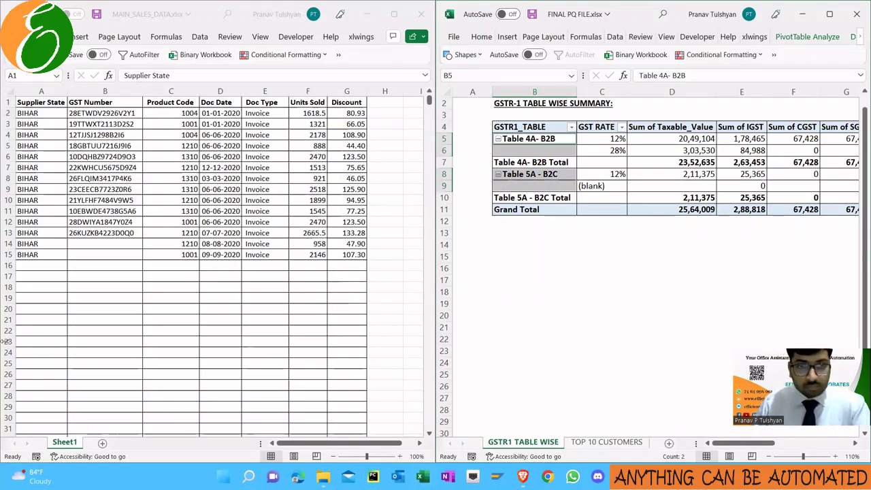
key(ctrl+a)
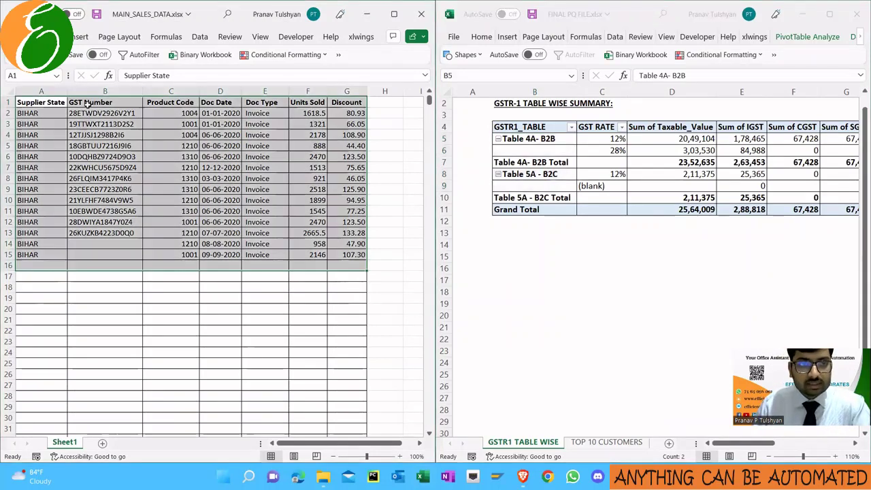
- Open UPDATED SALES DATA.xlsx from the UPDATED SALES DATA folder and dismiss its macro warning
key(alt+Tab)
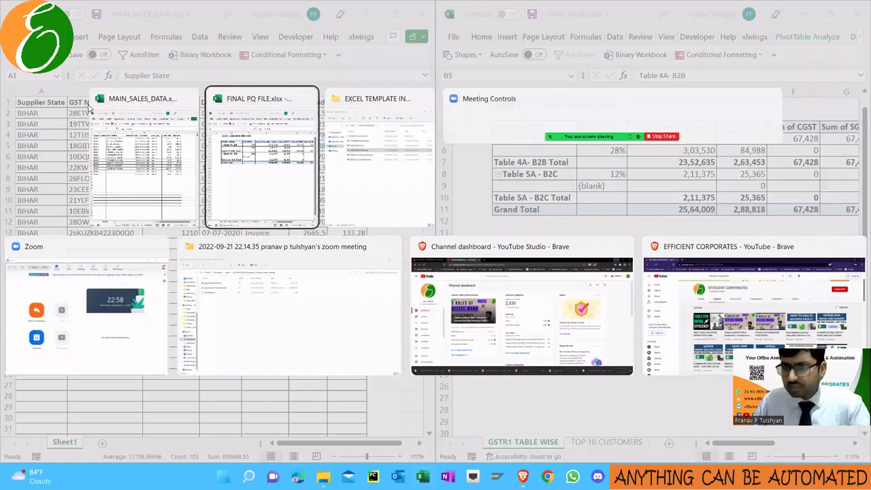
key(alt+Tab)
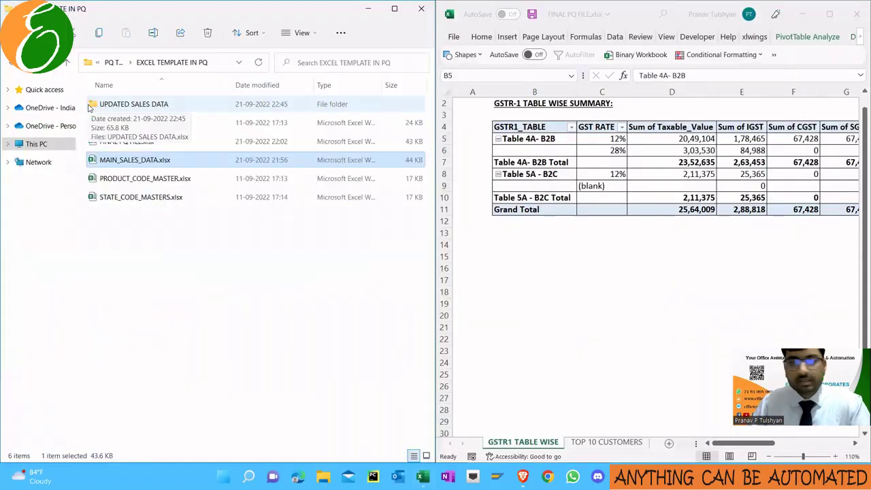
click(107, 107)
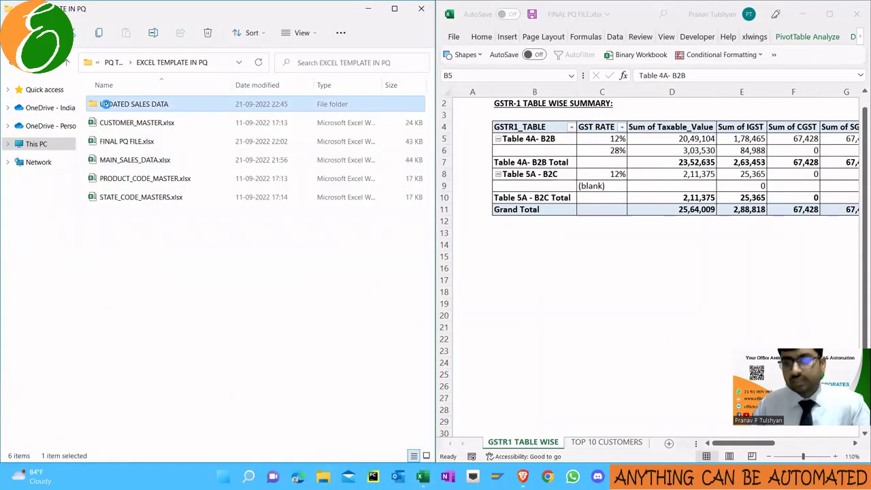
double_click(107, 107)
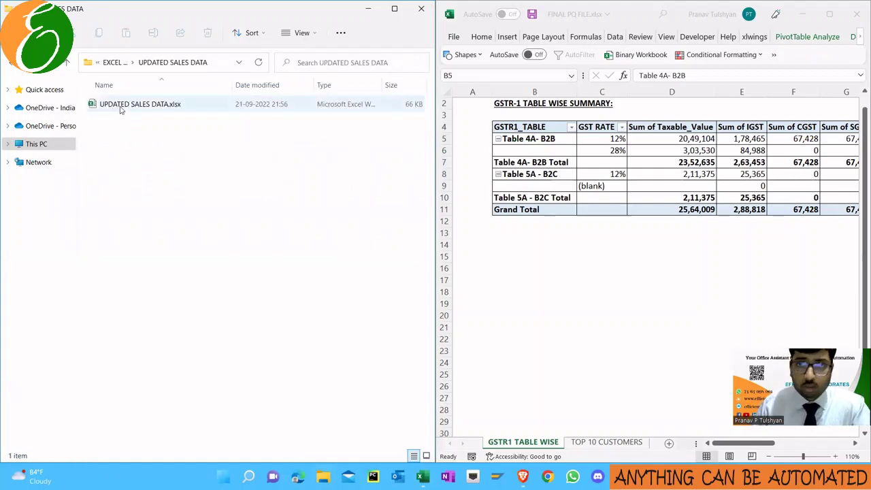
double_click(121, 108)
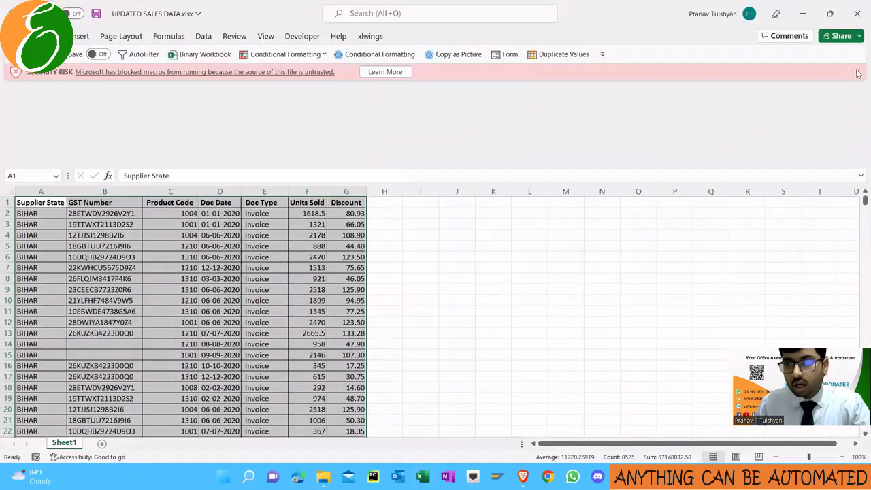
click(858, 72)
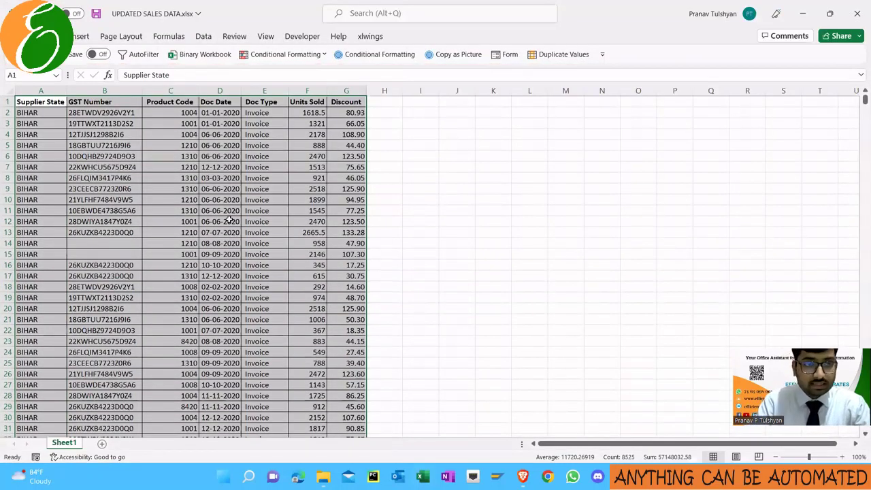
- Check how far the updated sales data extends and copy the whole table with headers, A1 to G1220
key(Down)
key(Down)
key(ctrl+Down)
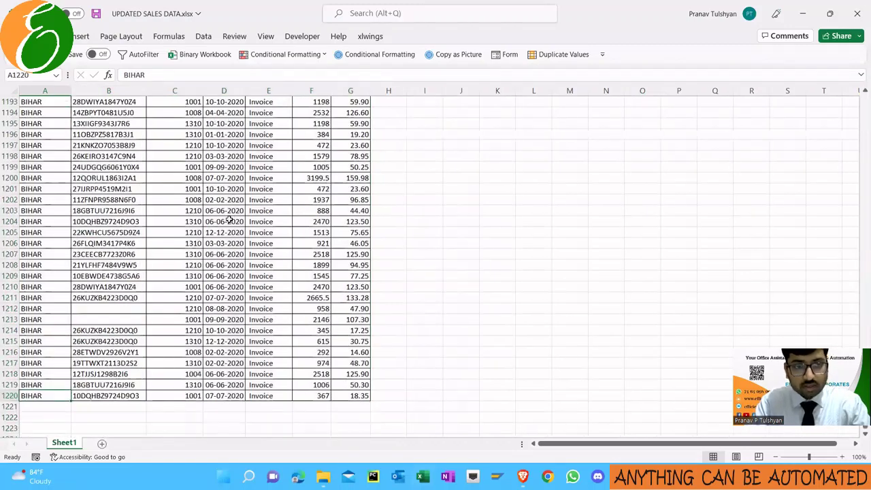
key(ctrl+Up)
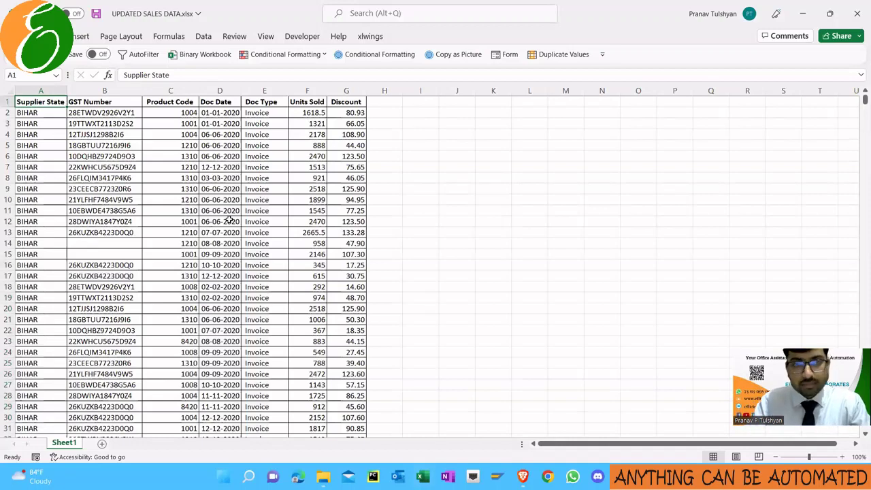
key(ctrl+shift+Right)
key(ctrl+shift+Down)
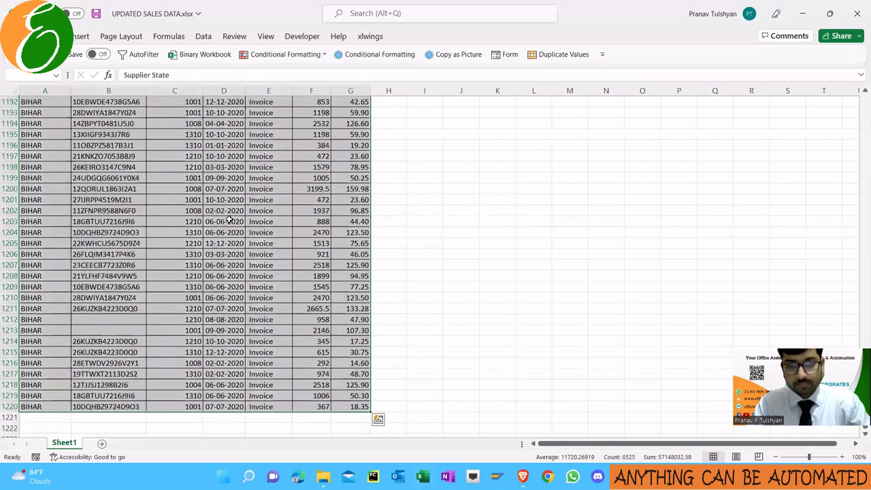
key(ctrl+c)
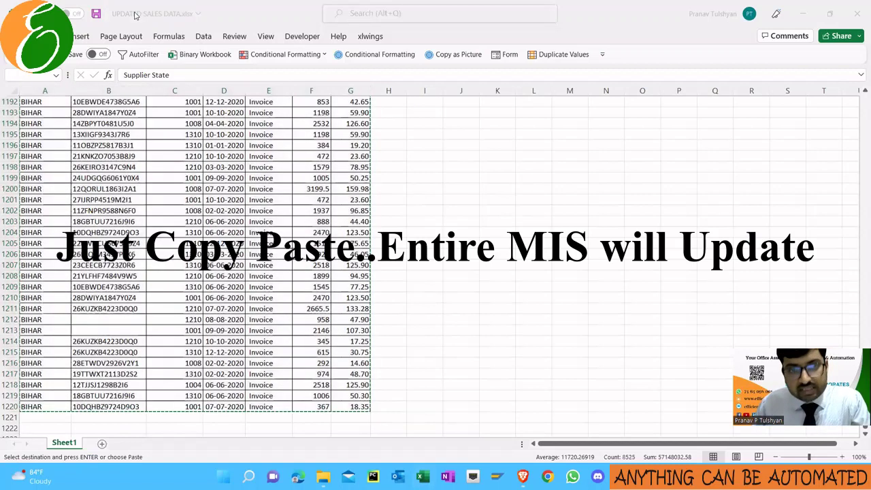
- Paste the copied sales data as values into MAIN_SALES_DATA.xlsx, starting at cell A1 of Sheet1
key(alt+Tab)
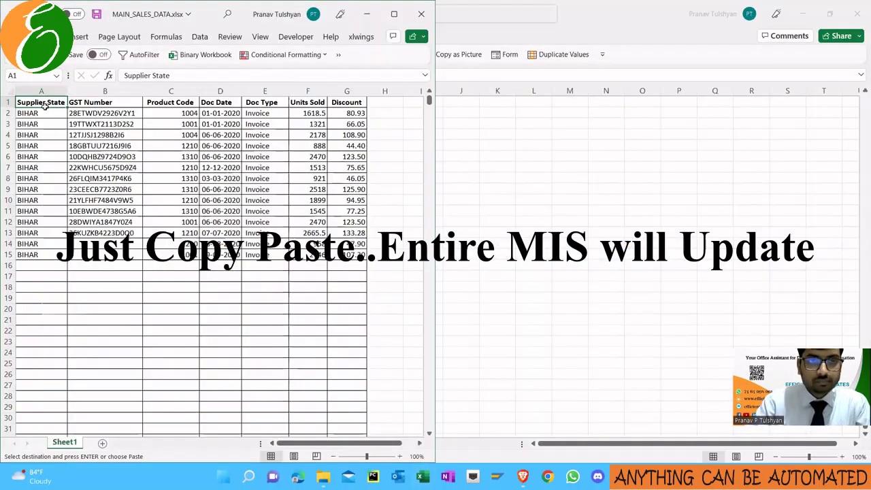
key(ctrl+alt+v)
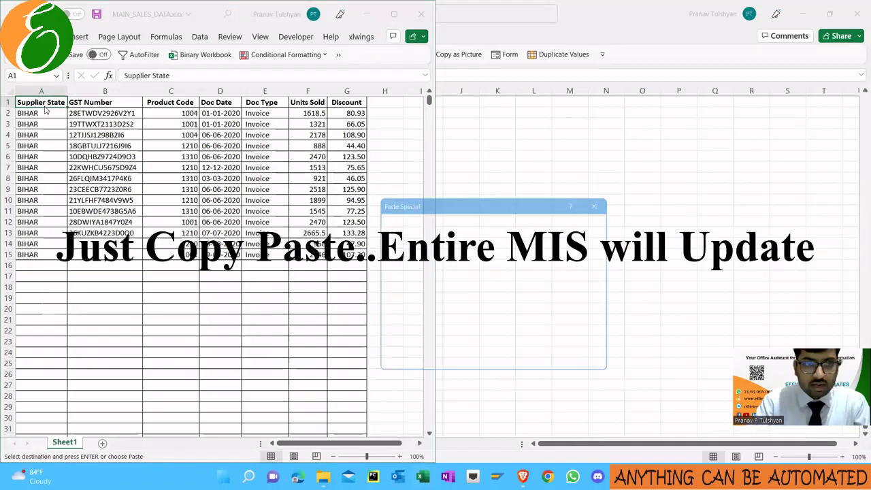
key(v)
key(Return)
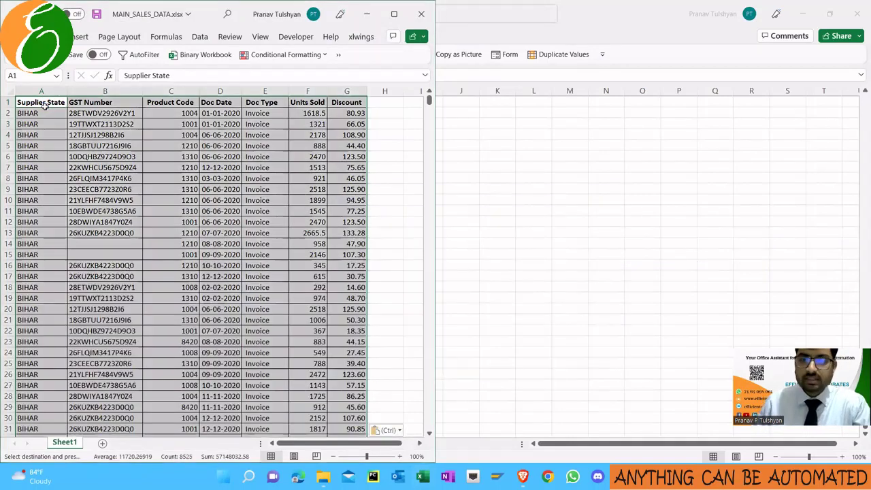
- Select the taxable value grand total in FINAL PQ FILE.xlsx, and save and close MAIN_SALES_DATA.xlsx
key(alt+Tab)
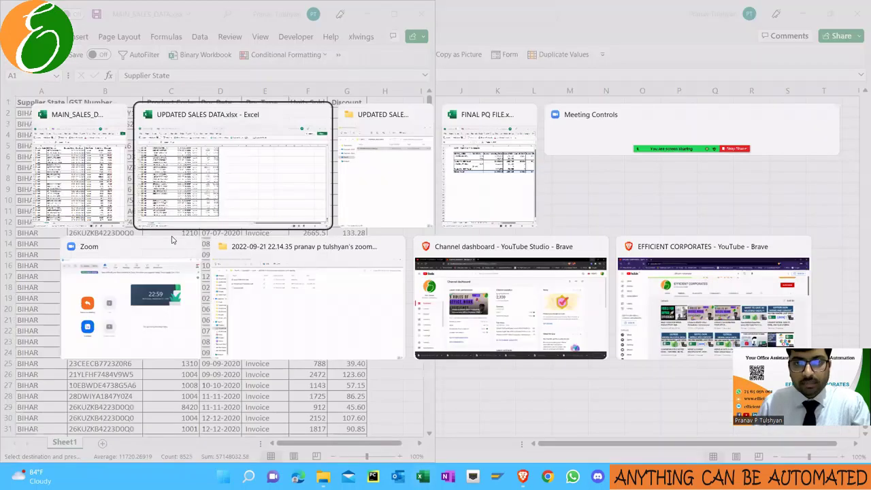
key(Tab)
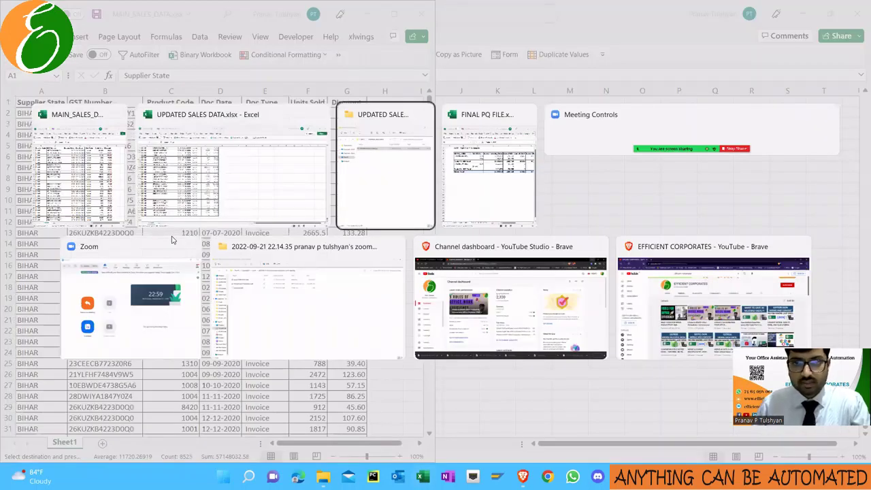
click(489, 194)
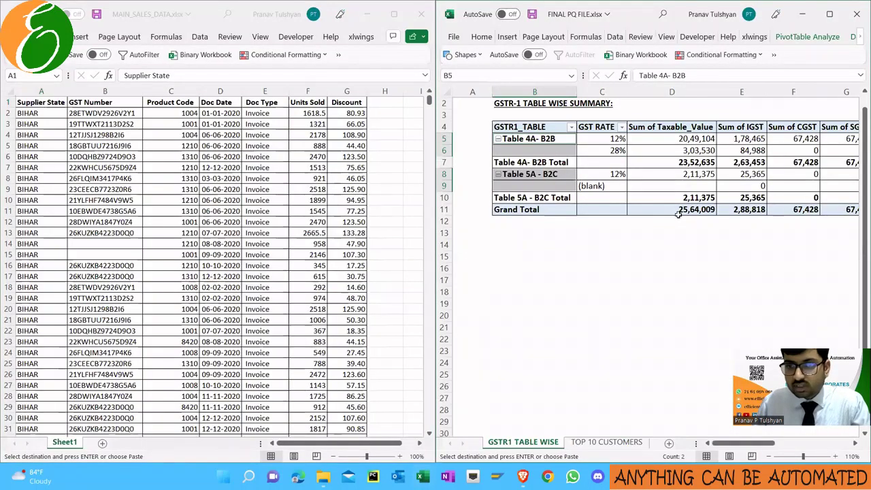
click(675, 211)
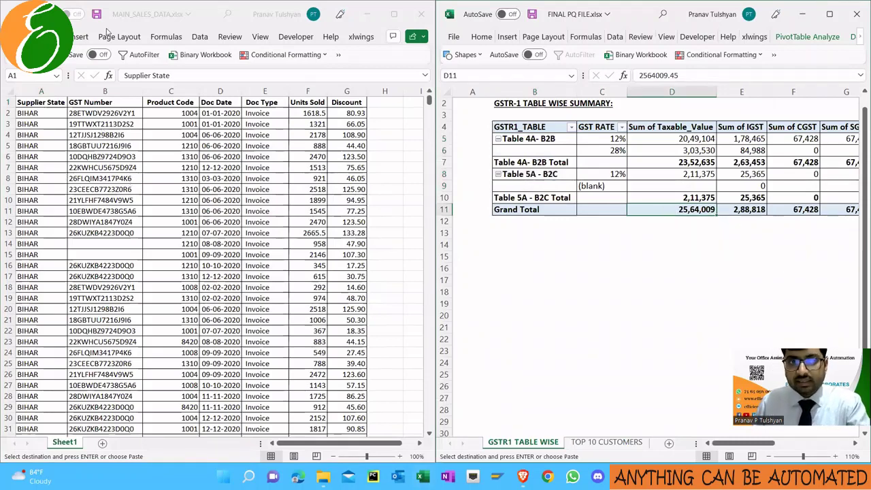
click(421, 20)
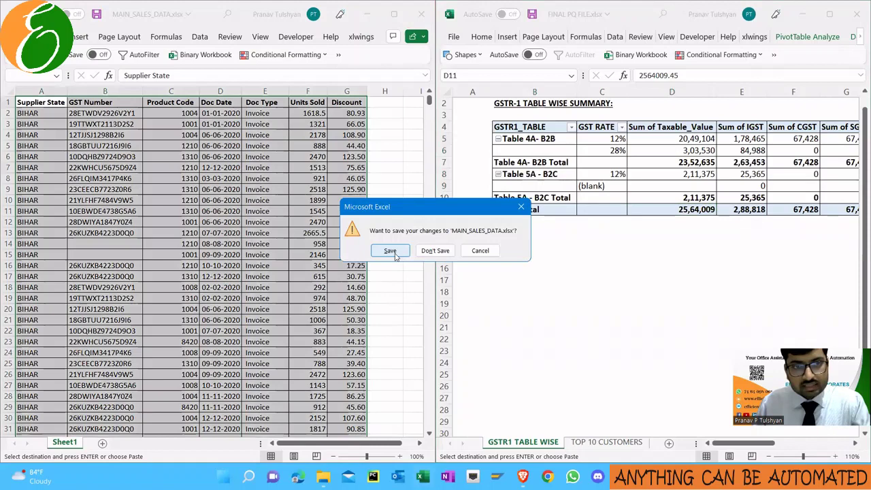
click(395, 255)
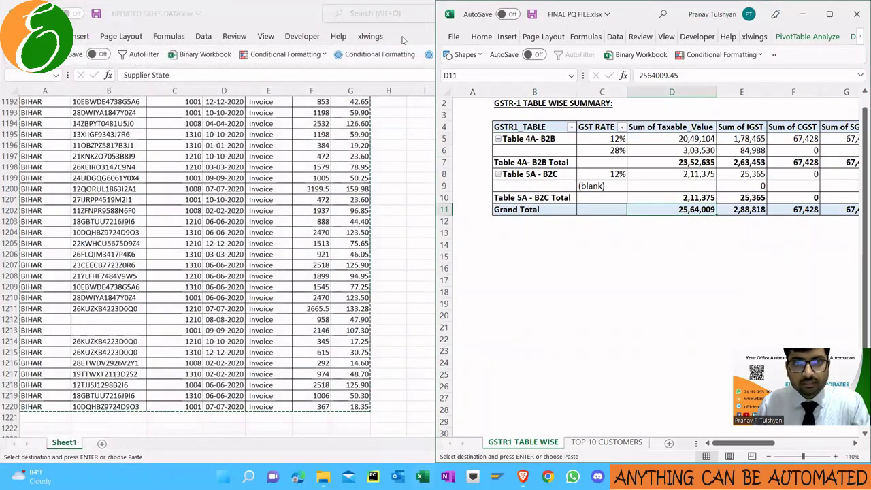
- Maximize the FINAL PQ FILE.xlsx window and refresh the GSTR-1 table wise summary pivot
click(830, 13)
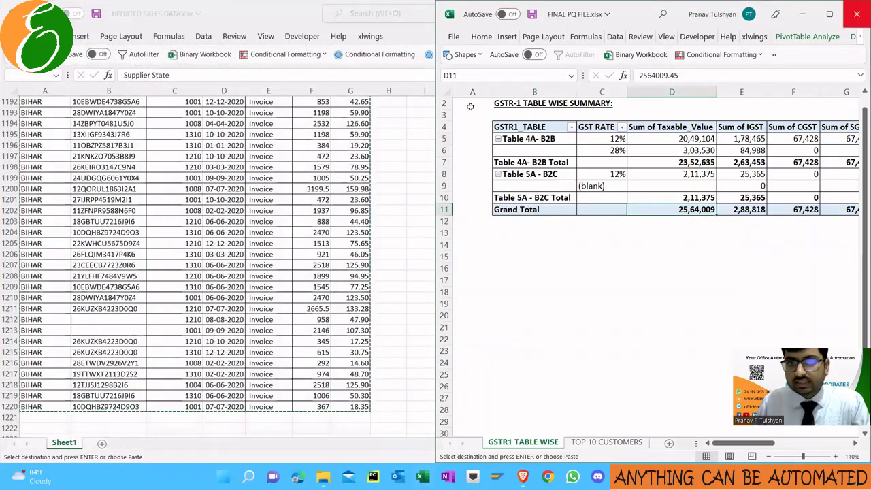
right_click(257, 211)
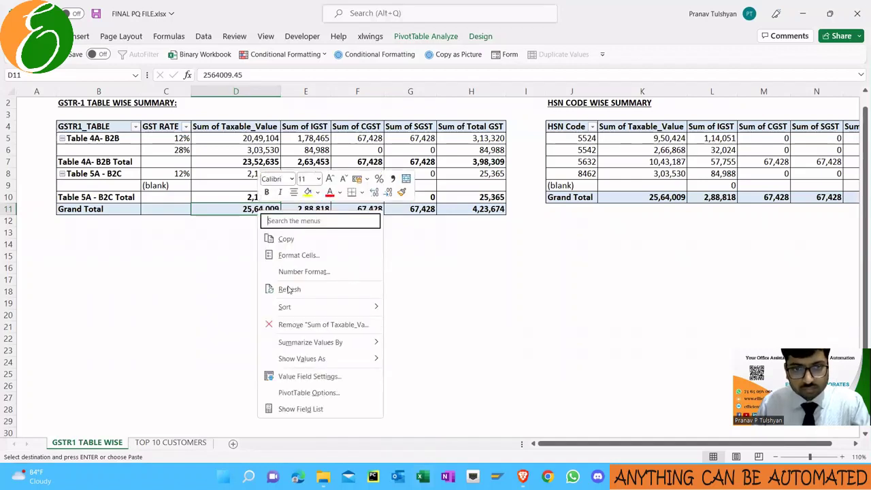
click(288, 290)
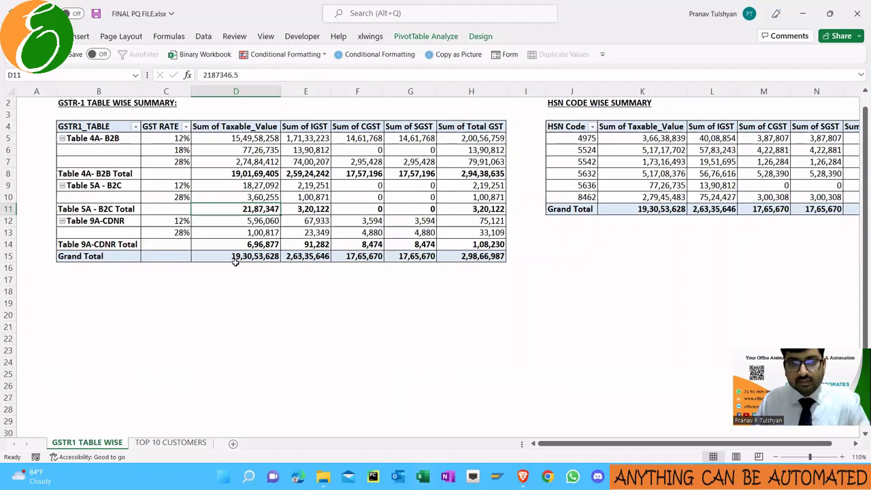
- Compare the refreshed taxable value grand totals of the GSTR-1 summary, the TOP 10 CUSTOMERS sheet and the HSN code wise summary
click(256, 258)
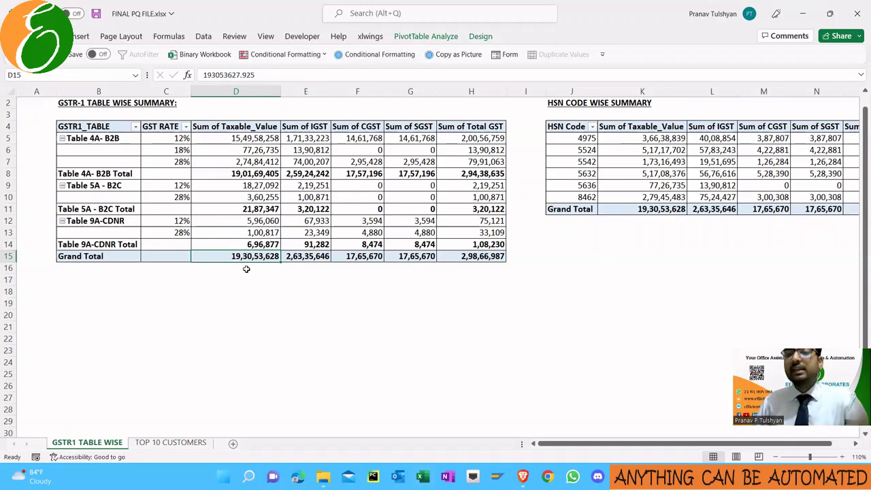
click(170, 443)
scroll(255, 286, down, 12)
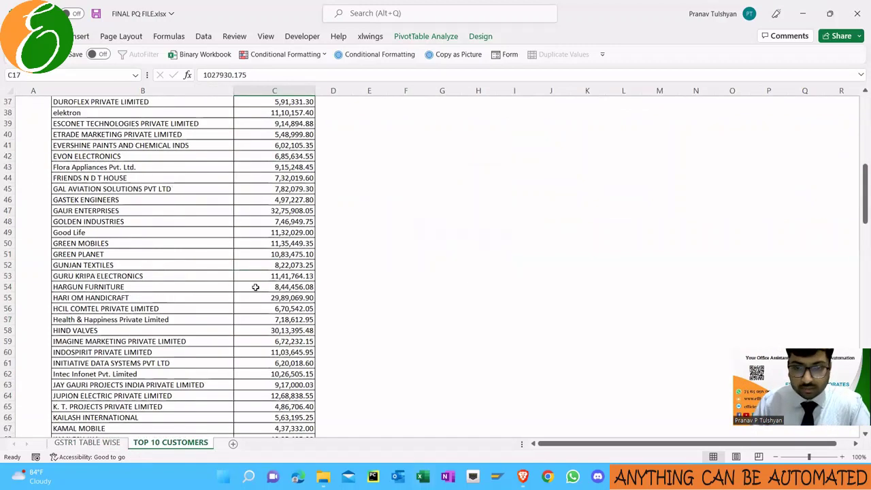
key(ctrl+Down)
scroll(255, 286, down, 1)
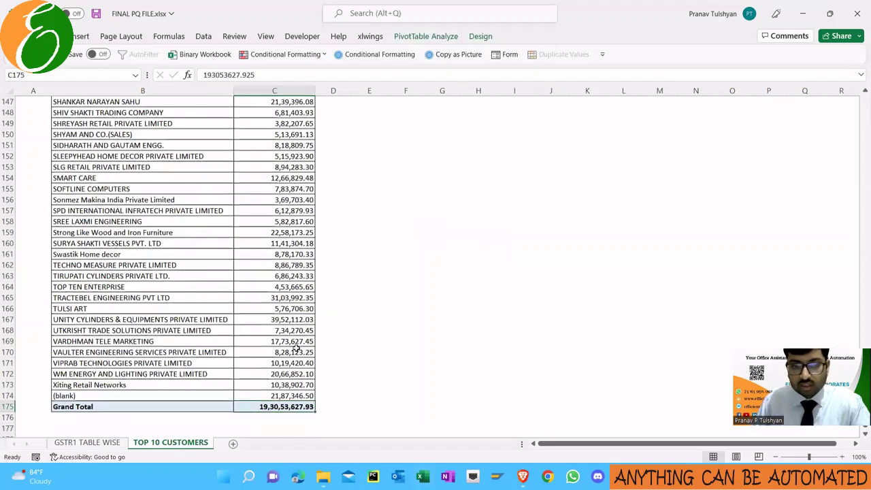
click(87, 443)
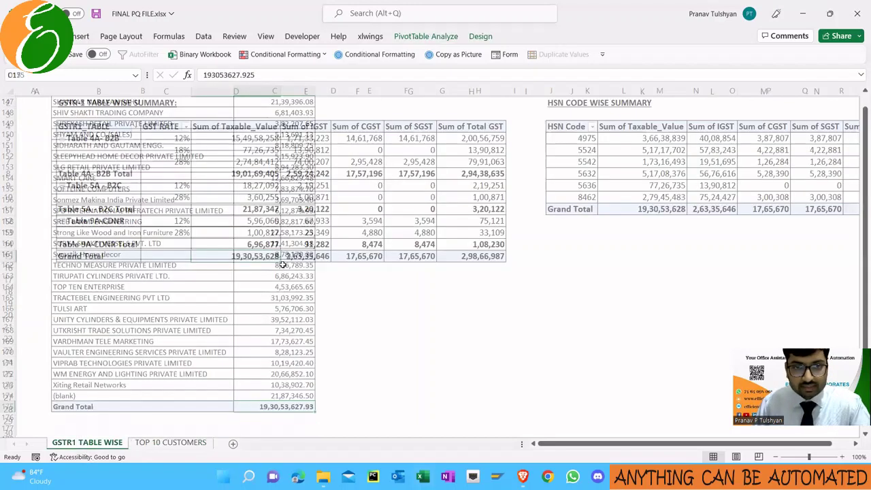
click(670, 210)
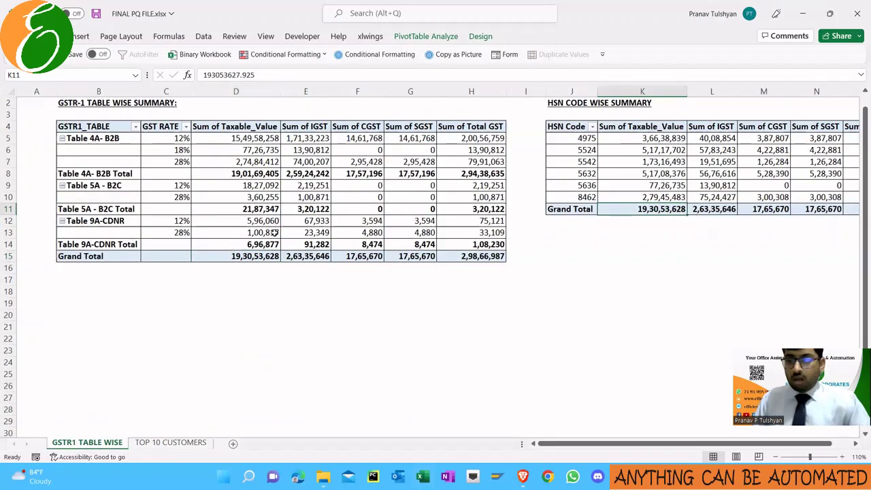
mouse_move(274, 233)
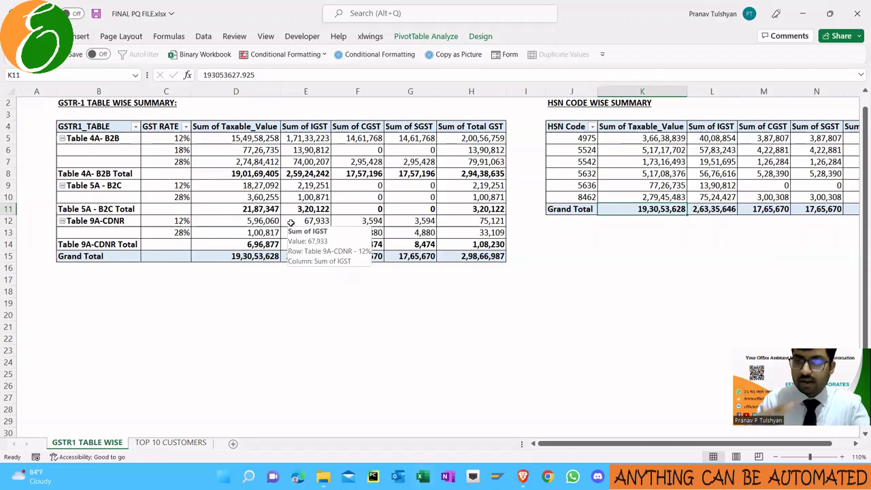
- Switch to File Explorer and go up to the EXCEL TEMPLATE IN PQ folder
key(alt+Tab)
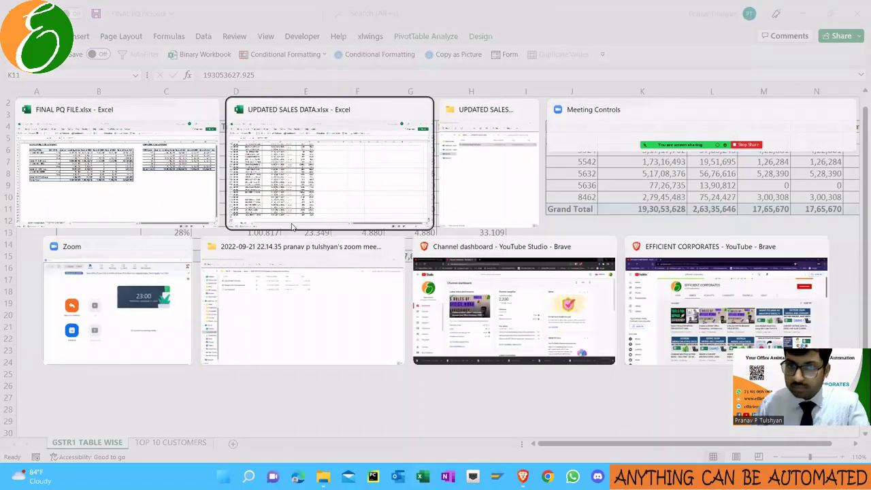
key(alt+Tab)
click(388, 8)
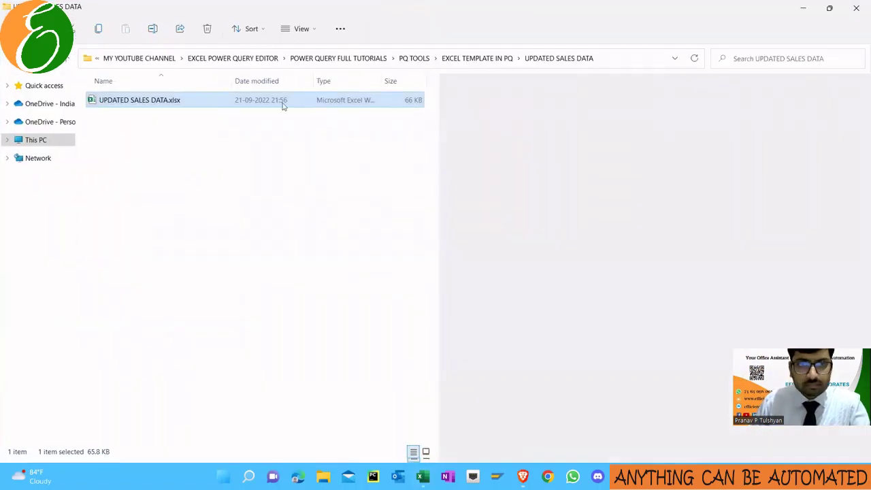
click(478, 59)
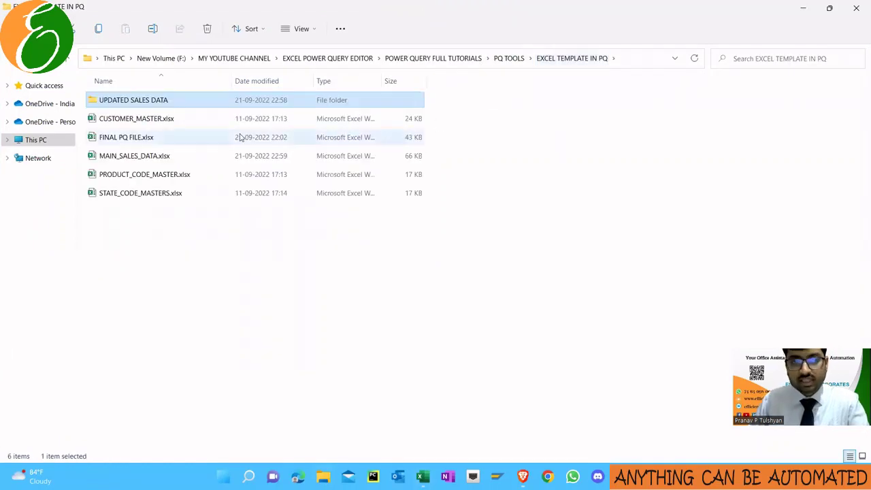
- Go through the customer master, final PQ, main sales data, product code and state code workbooks that make up the report template
click(202, 120)
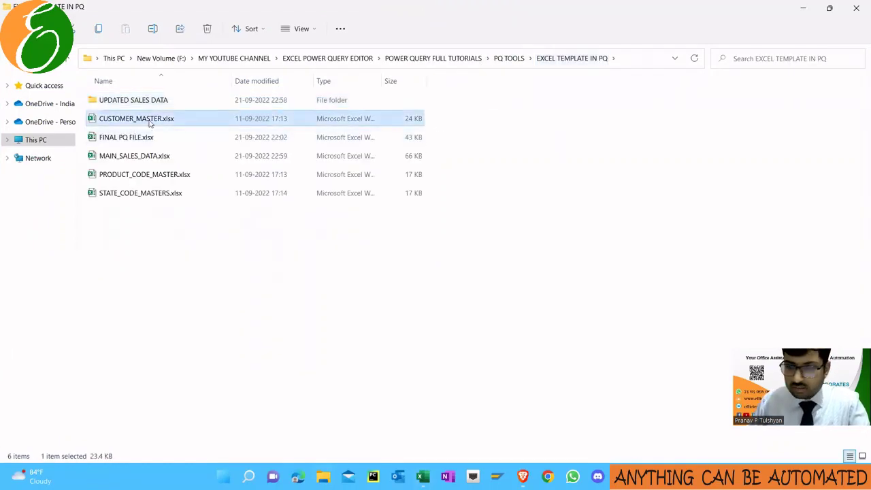
click(149, 142)
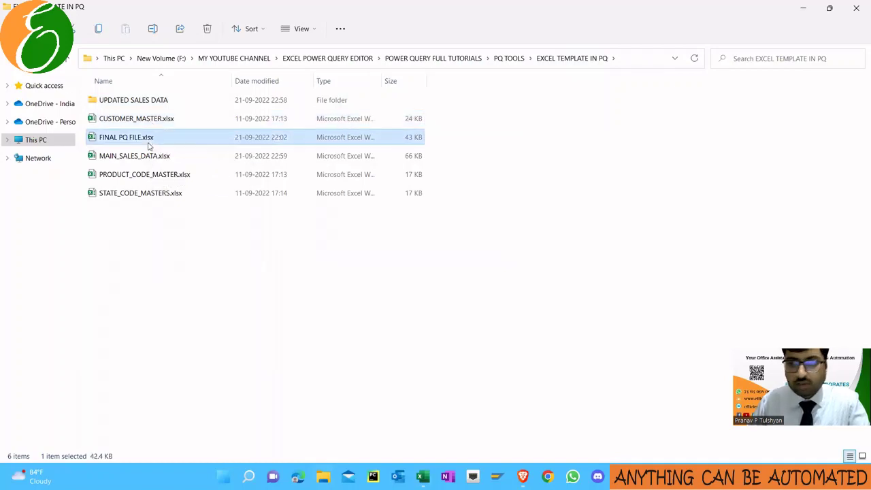
key(alt+Tab)
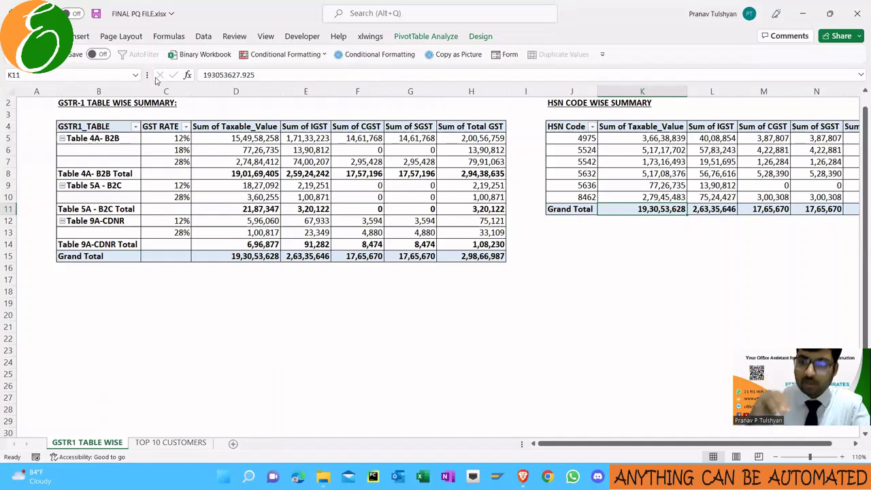
key(alt+Tab)
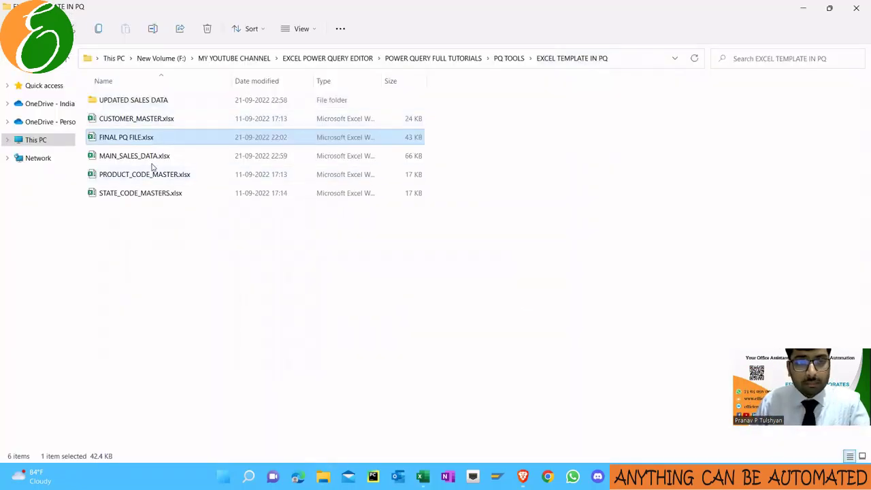
click(154, 164)
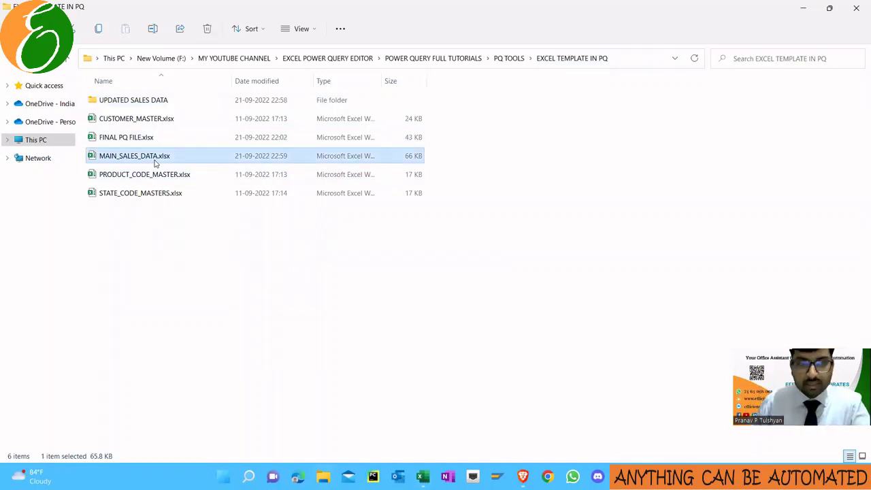
click(158, 176)
click(159, 196)
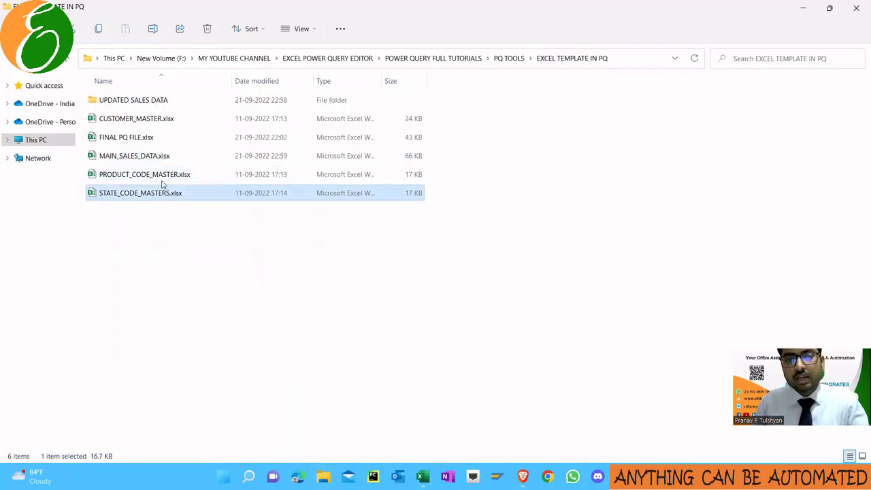
click(163, 178)
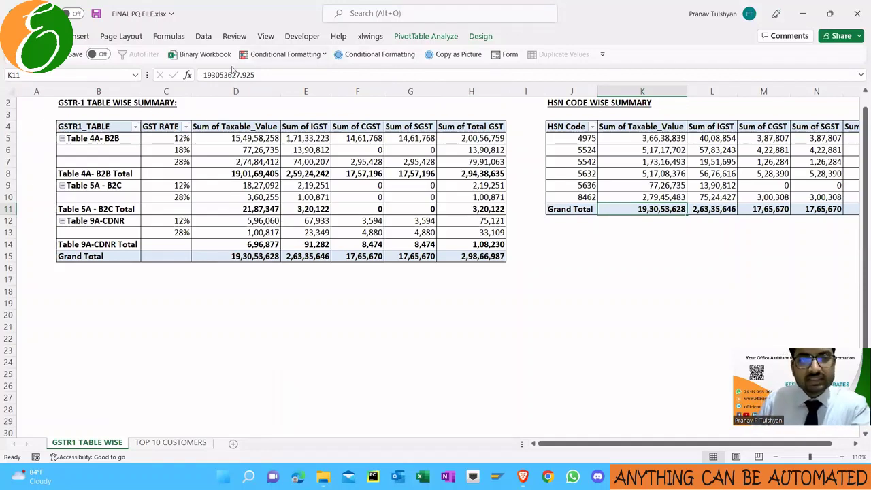
- Look through the Get Data source types in FINAL PQ FILE.xlsx, including the online services
click(203, 37)
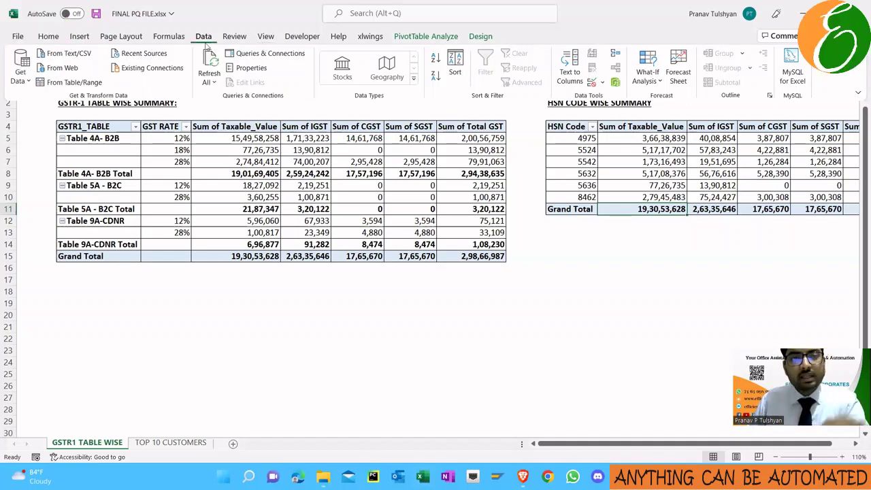
click(27, 82)
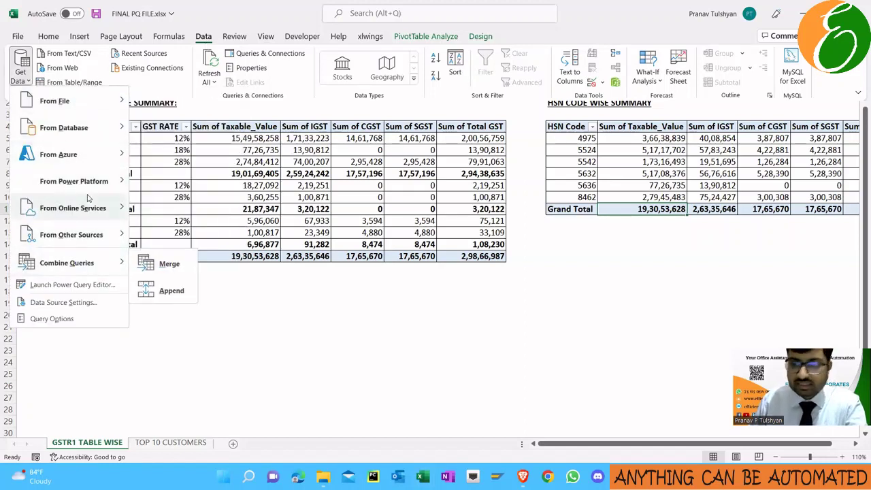
mouse_move(87, 198)
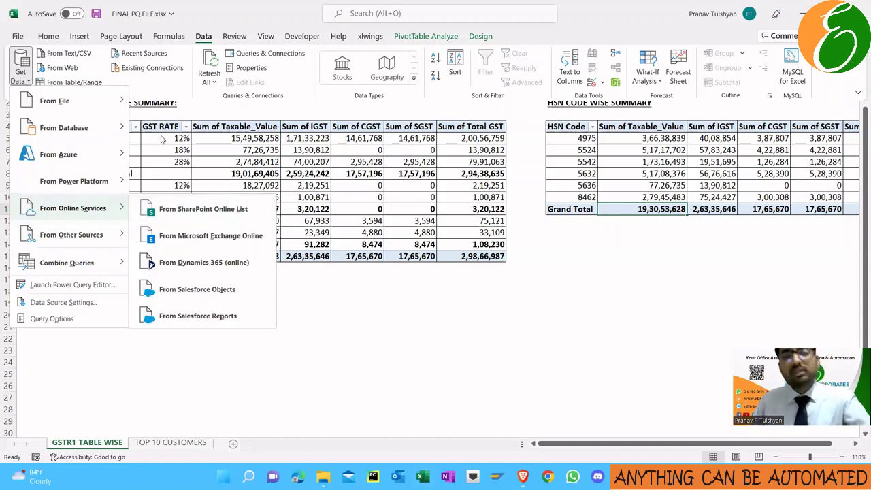
- Show the workbook's queries and connections and look through the product, state code and main sales data queries
click(261, 56)
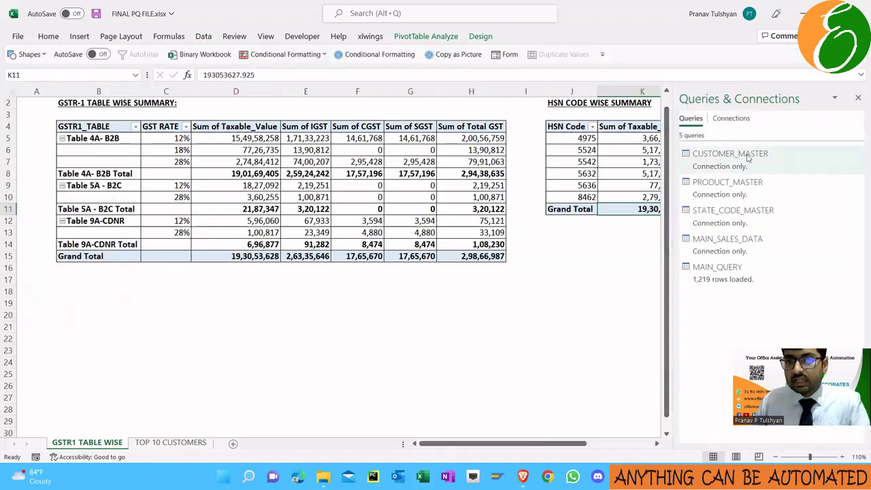
click(730, 190)
click(734, 218)
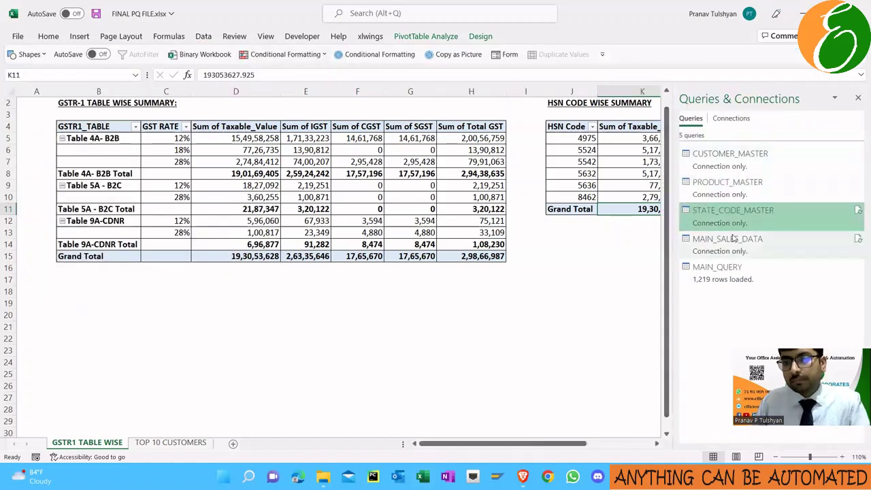
click(734, 247)
mouse_move(736, 219)
- Open CUSTOMER_MASTER in the Power Query Editor and view the PRODUCT_MASTER and STATE_CODE_MASTER queries
click(732, 159)
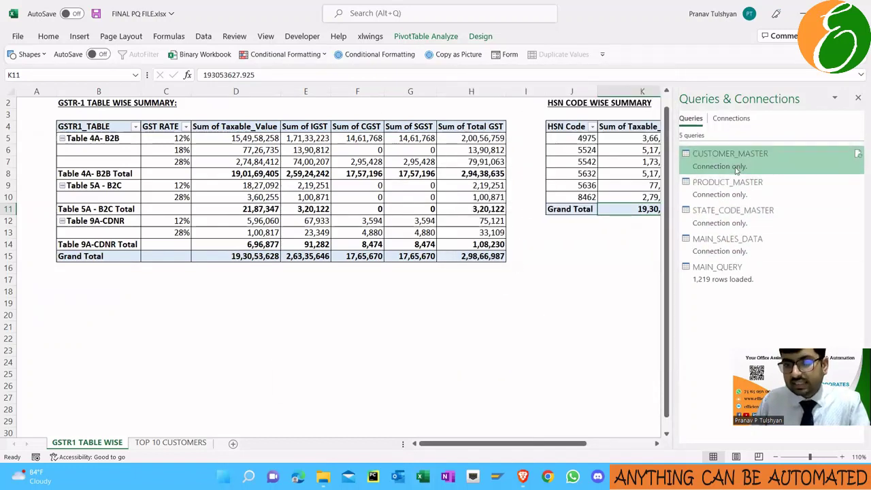
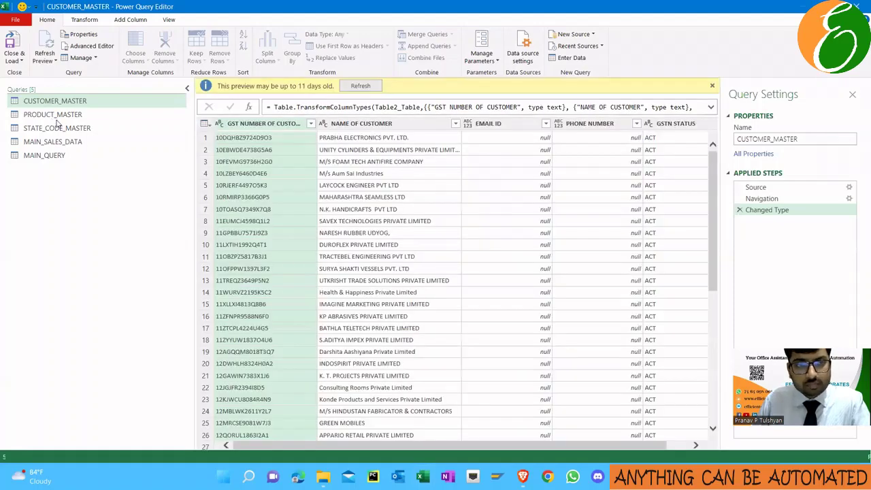
click(51, 114)
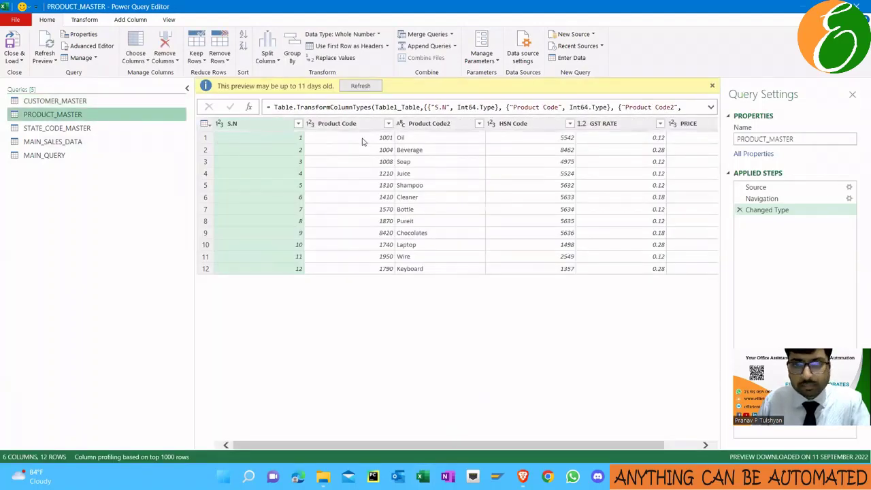
click(65, 129)
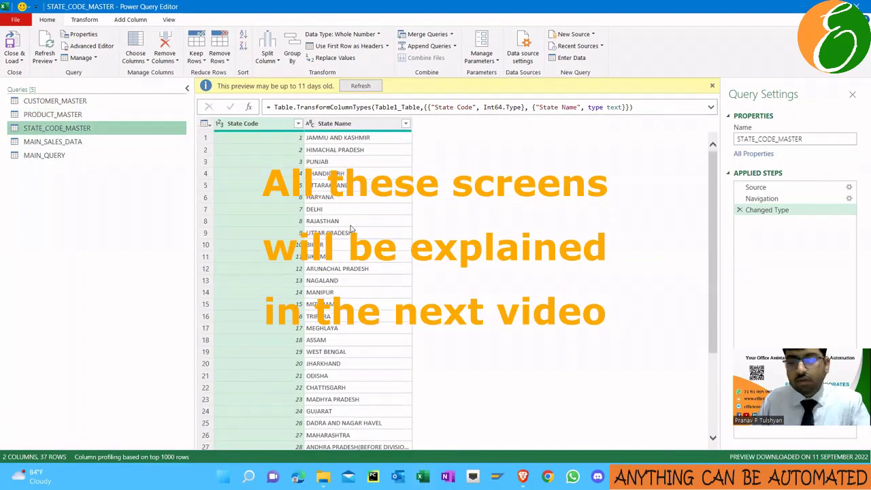
- Open the STATE_CODE_MASTER query in the Advanced Editor and examine the file path in its Source line
click(92, 46)
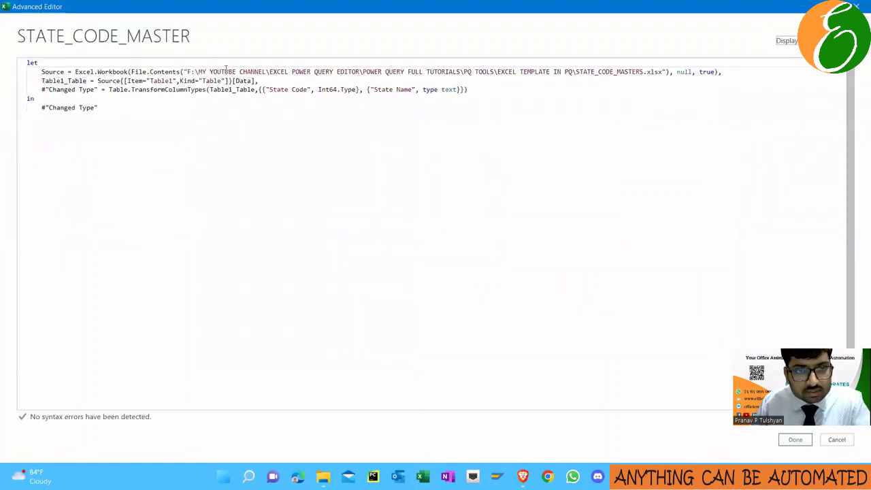
drag(180, 72, 649, 72)
click(648, 72)
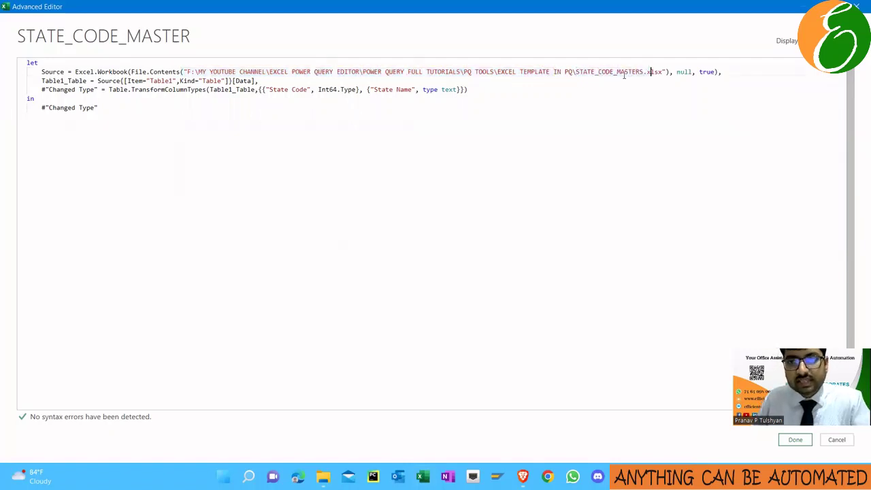
- Compare the folder and file name in the query's source path with STATE_CODE_MASTERS.xlsx in the EXCEL TEMPLATE IN PQ folder
key(alt+Tab)
key(alt+Tab)
key(alt+Tab)
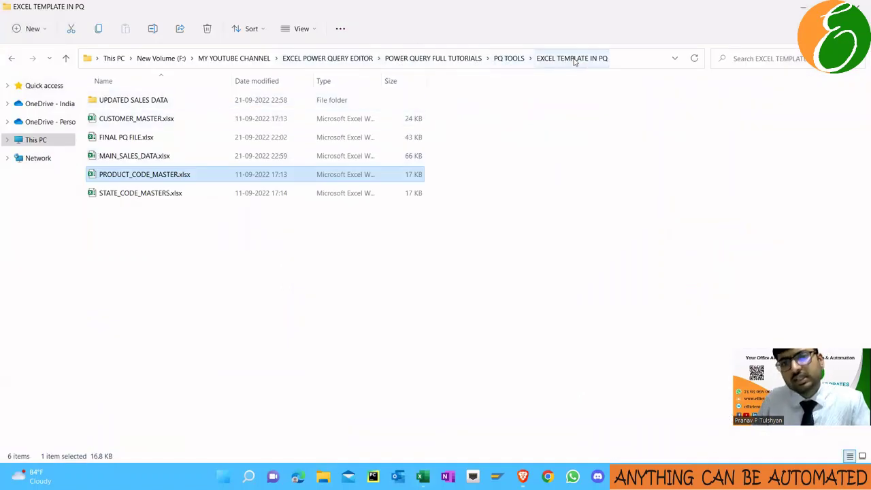
key(alt+Tab)
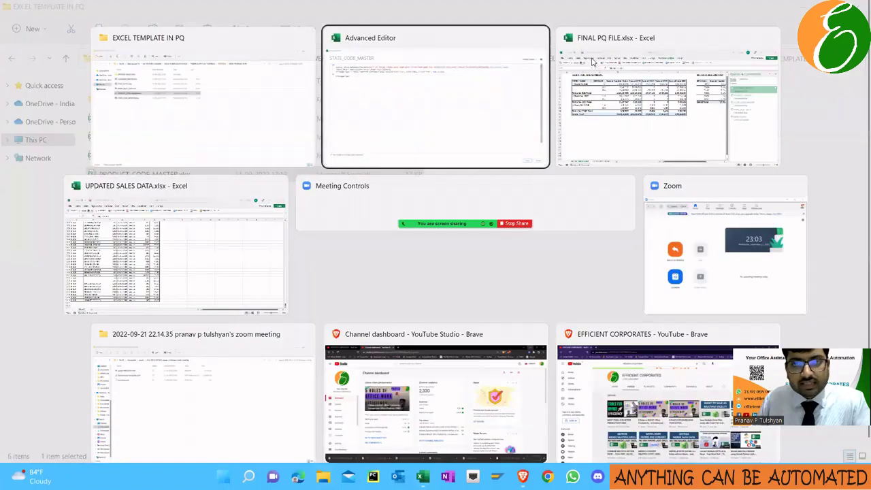
drag(541, 70, 583, 71)
key(alt+Tab)
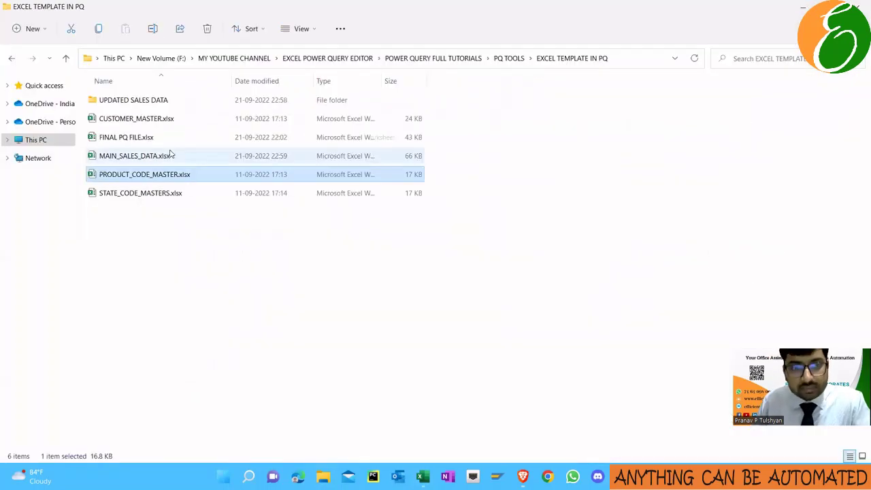
click(148, 194)
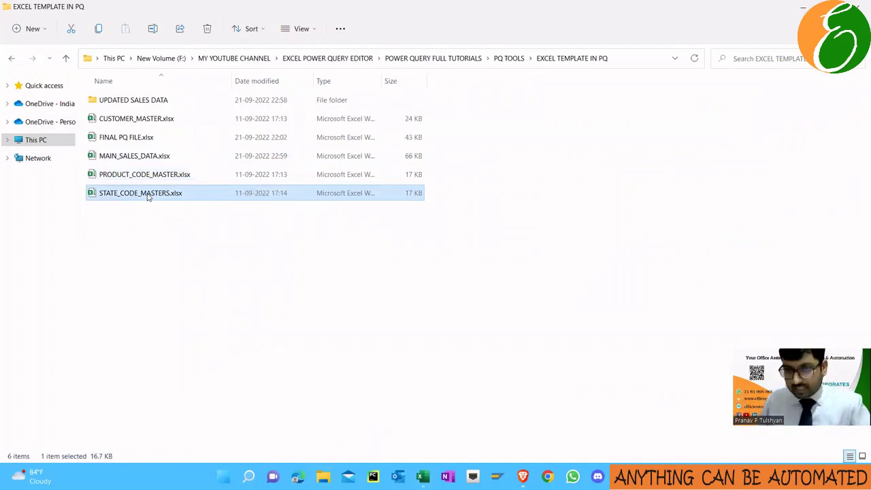
key(alt+Tab)
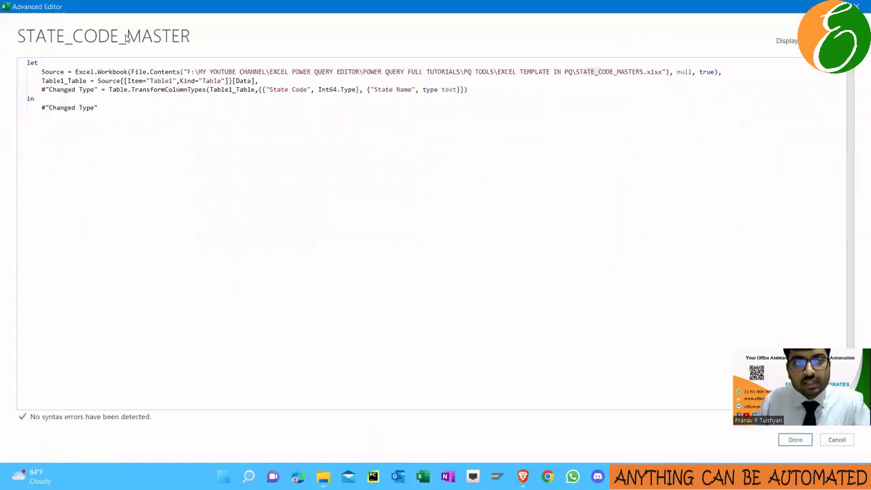
- Close the STATE_CODE_MASTER code, open PRODUCT_MASTER in the Advanced Editor and highlight the file name in its Source path
click(794, 441)
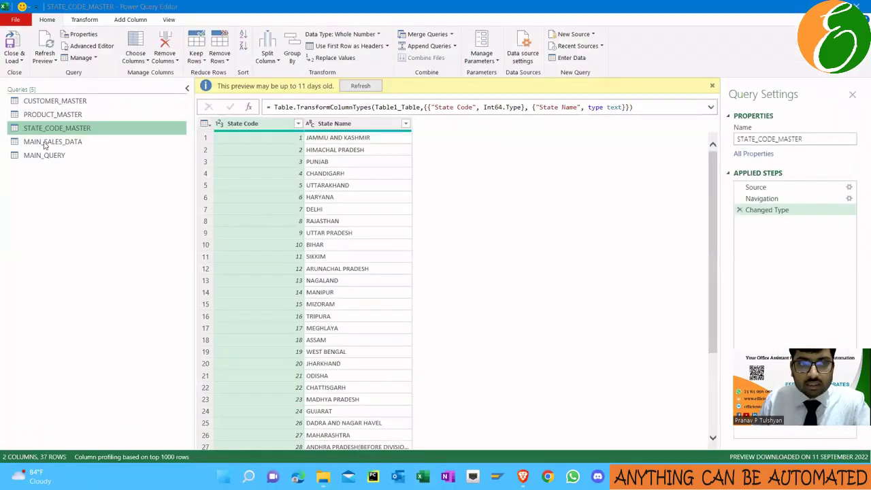
click(51, 114)
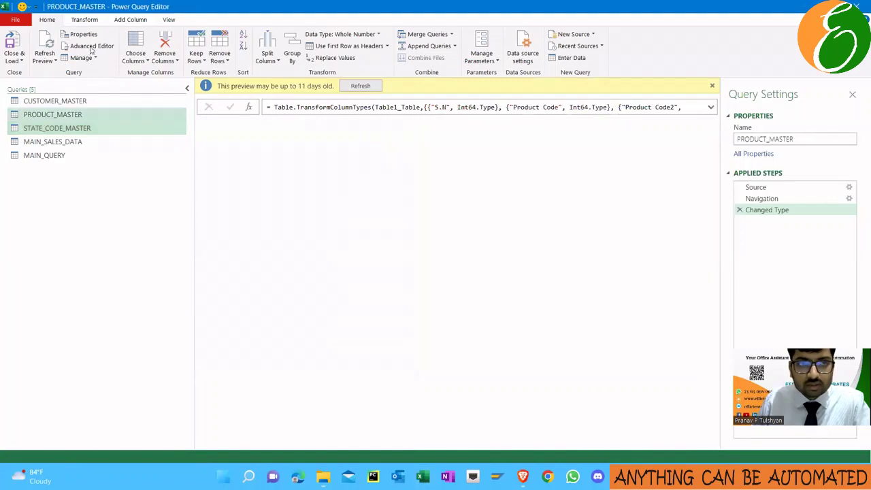
click(88, 45)
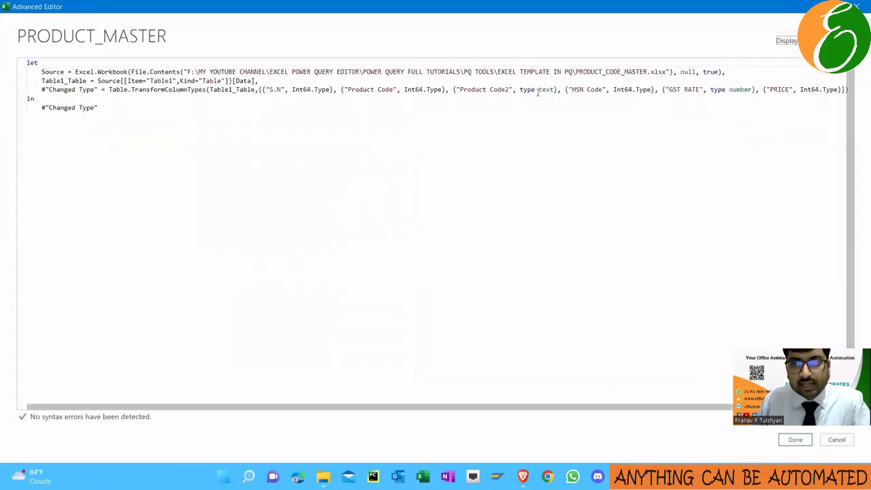
drag(498, 72, 648, 70)
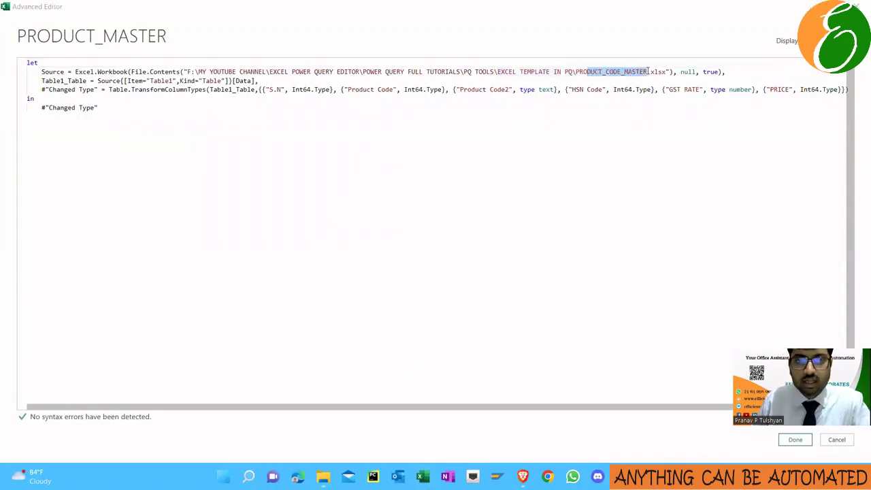
- Compare the PRODUCT_MASTER source path with PRODUCT_CODE_MASTER.xlsx in the EXCEL TEMPLATE IN PQ folder, then close the Advanced Editor
key(alt+Tab)
key(Tab)
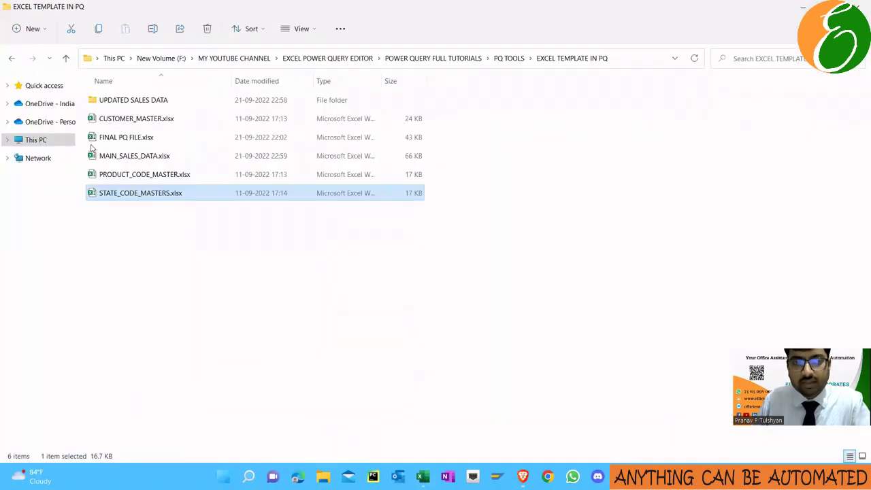
click(138, 172)
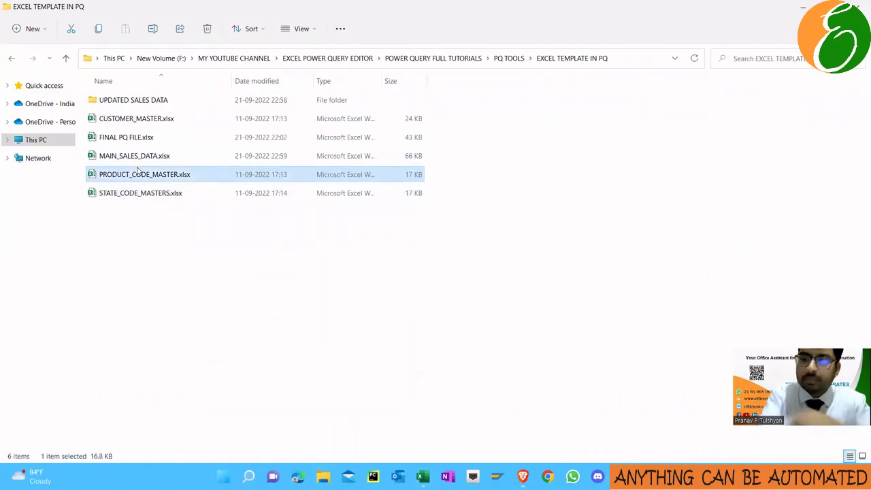
key(alt+Tab)
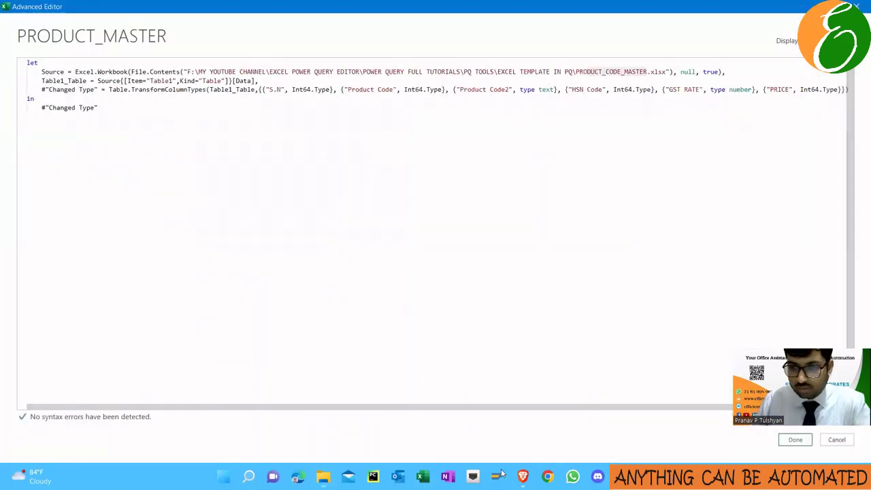
click(795, 439)
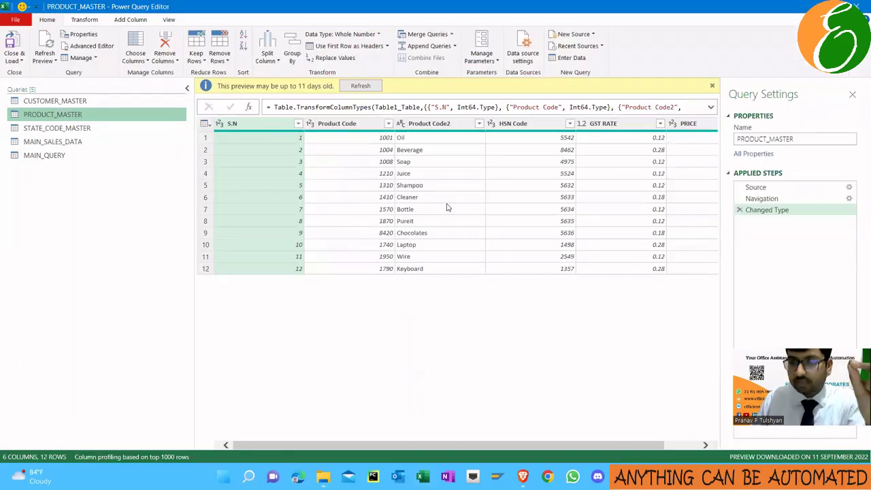
- View the STATE_CODE_MASTER query, dismiss the OneDrive reminder, and examine MAIN_QUERY's merged and calculated columns through IGST, CGST and SGST
click(72, 129)
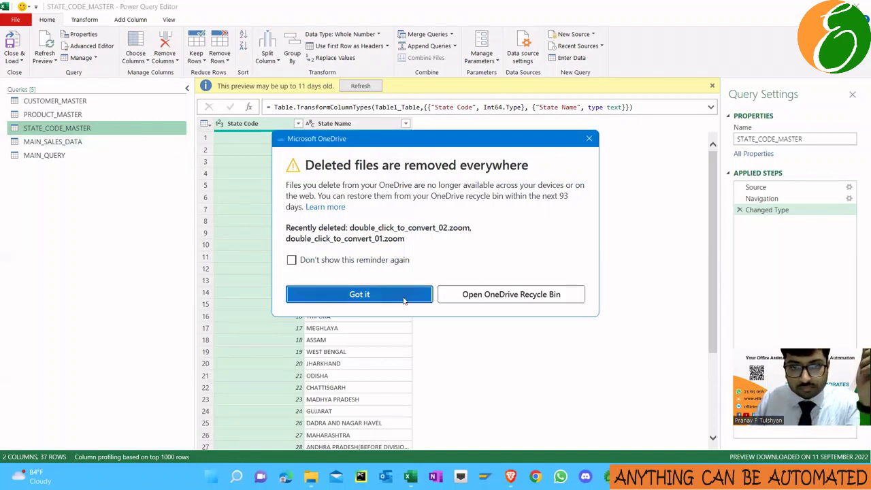
click(401, 294)
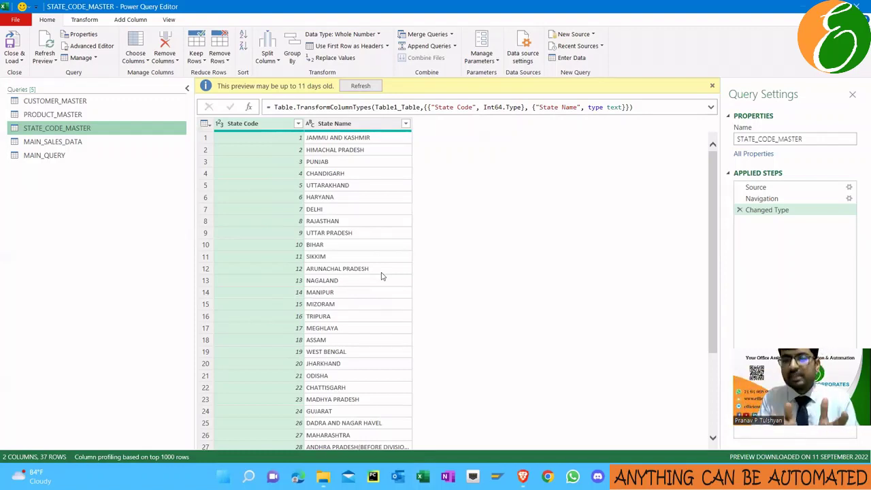
click(54, 158)
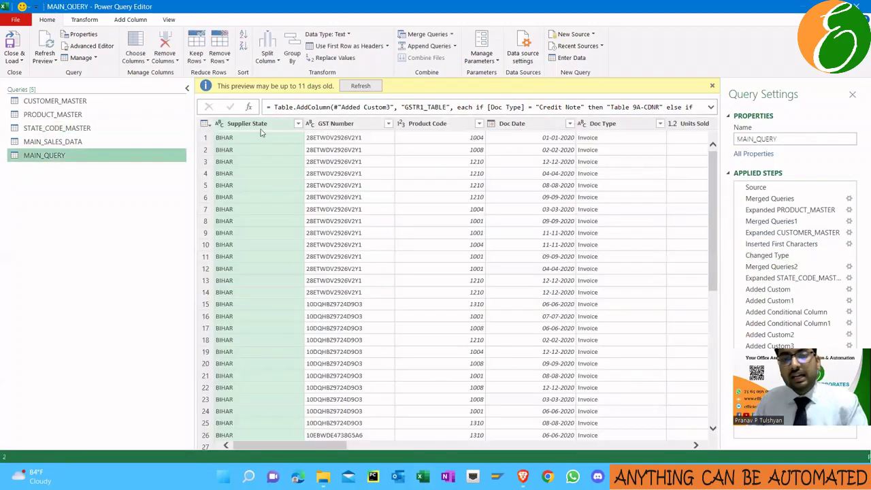
scroll(384, 386, right, 10)
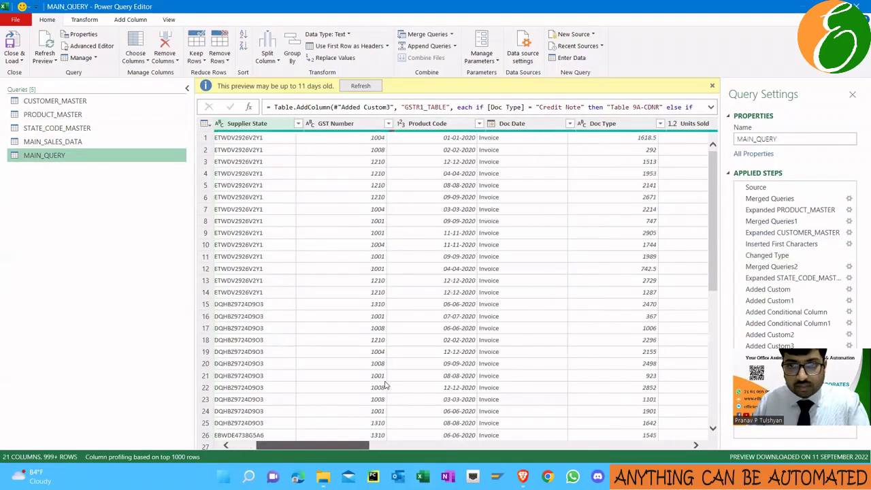
scroll(385, 385, right, 4)
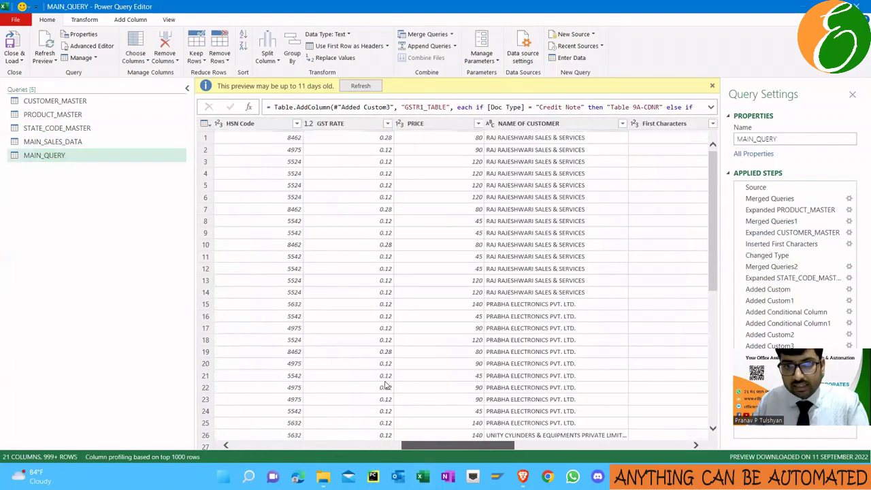
scroll(385, 385, right, 3)
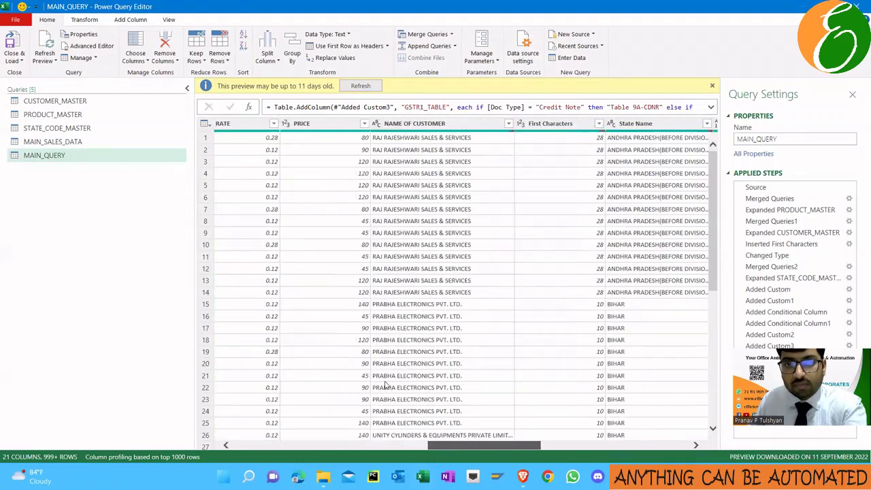
scroll(384, 385, right, 4)
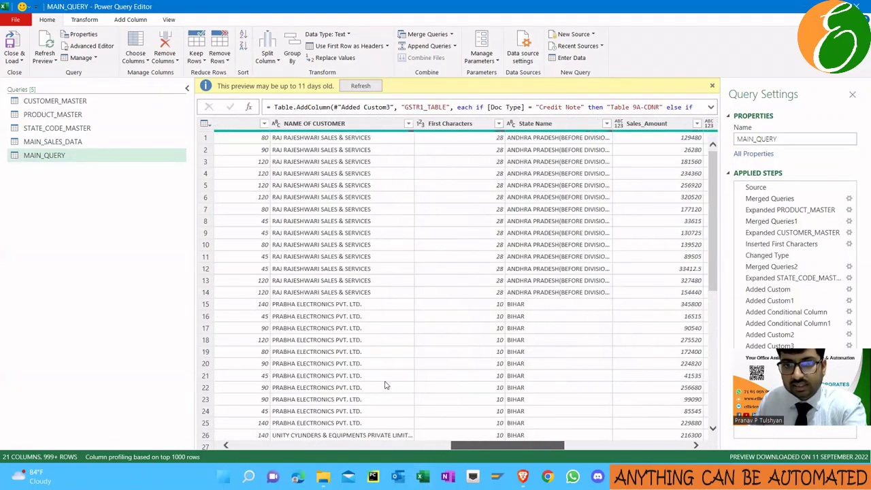
scroll(385, 385, right, 3)
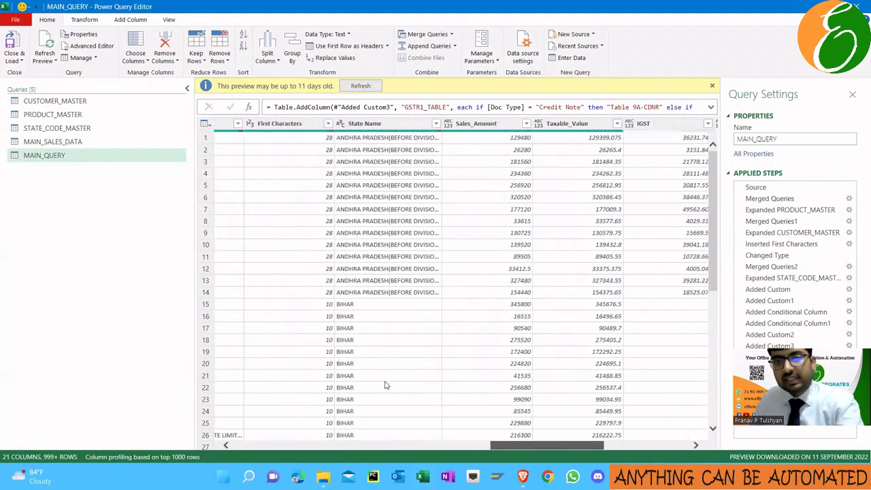
scroll(384, 385, right, 4)
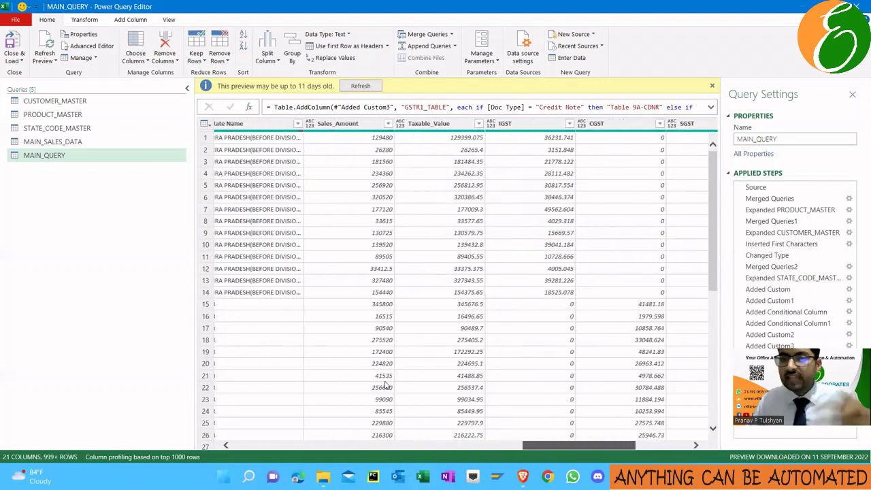
- Close and load the queries back to the workbook and preview MAIN_QUERY's columns, load status and data sources
click(14, 43)
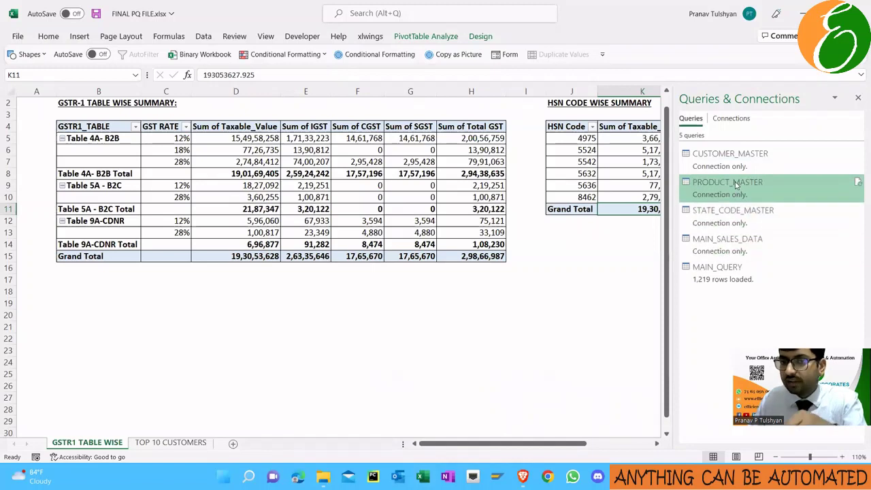
click(732, 274)
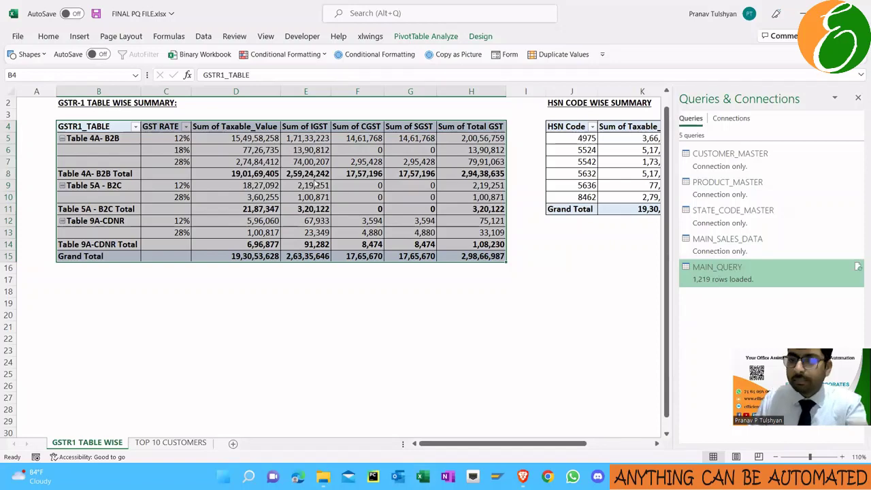
click(148, 294)
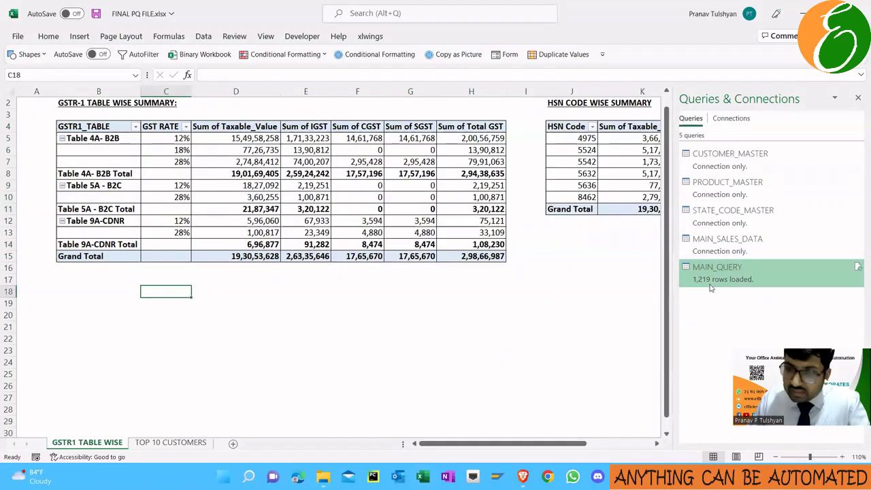
mouse_move(716, 286)
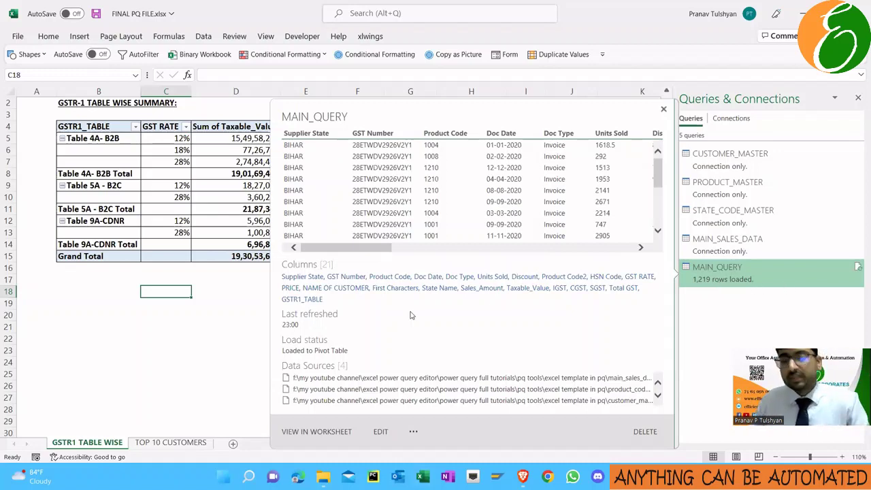
click(230, 258)
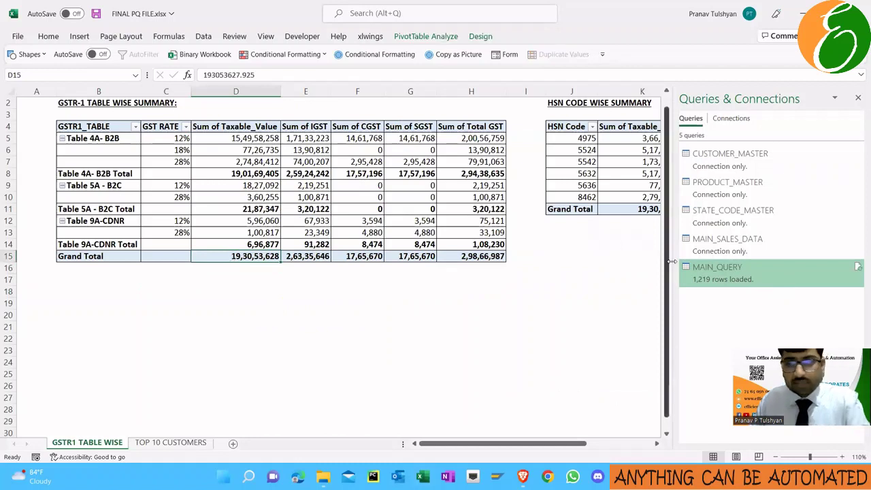
- Load MAIN_QUERY as a table on a new worksheet, accepting the possible data loss, and check its last and first rows
click(730, 275)
right_click(730, 276)
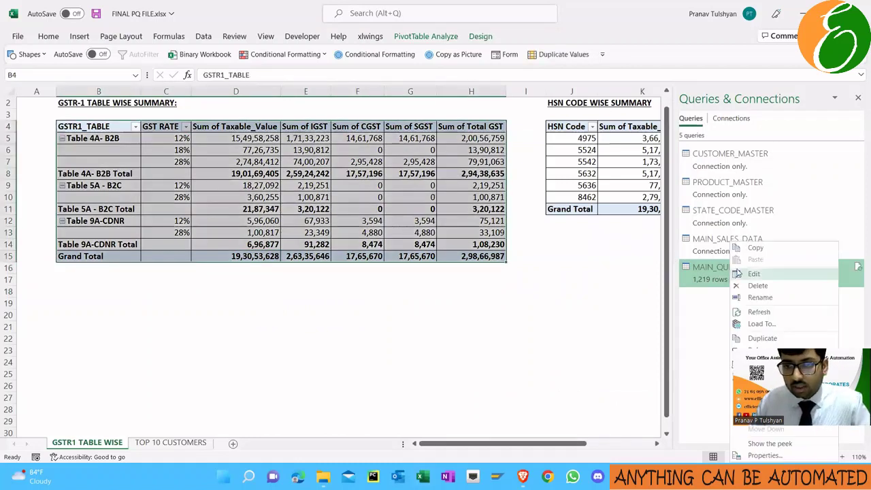
click(761, 324)
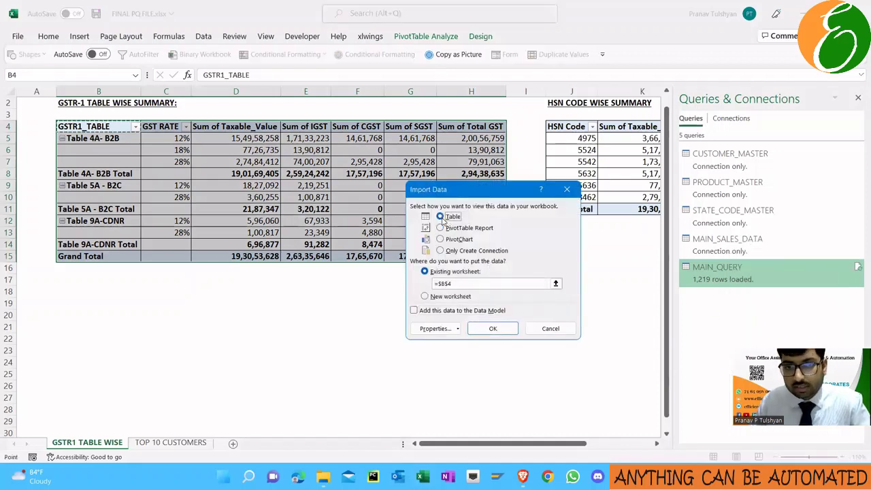
click(431, 298)
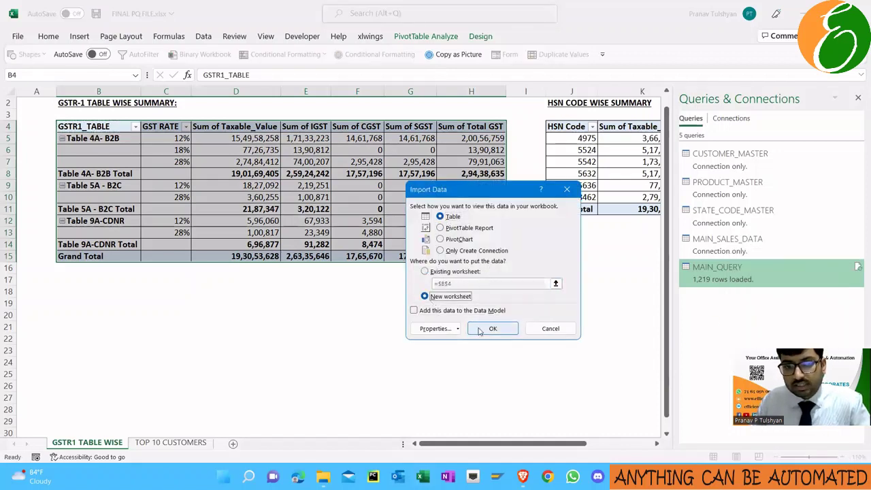
click(481, 330)
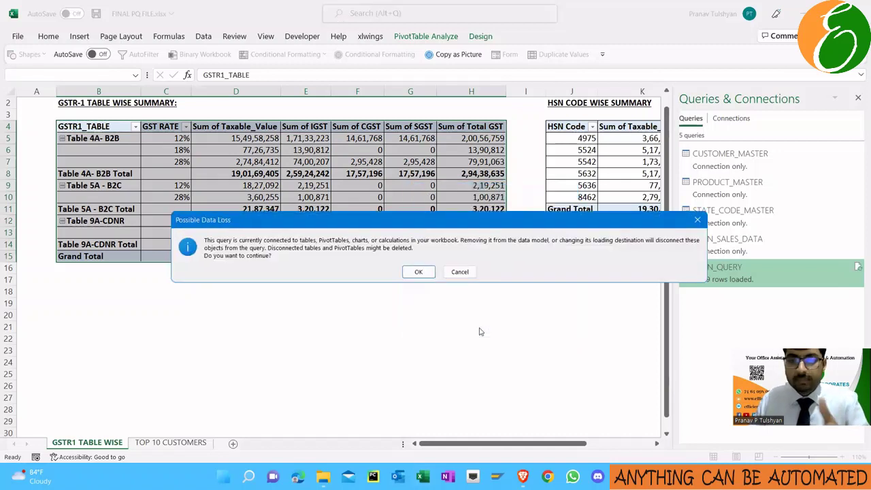
click(418, 272)
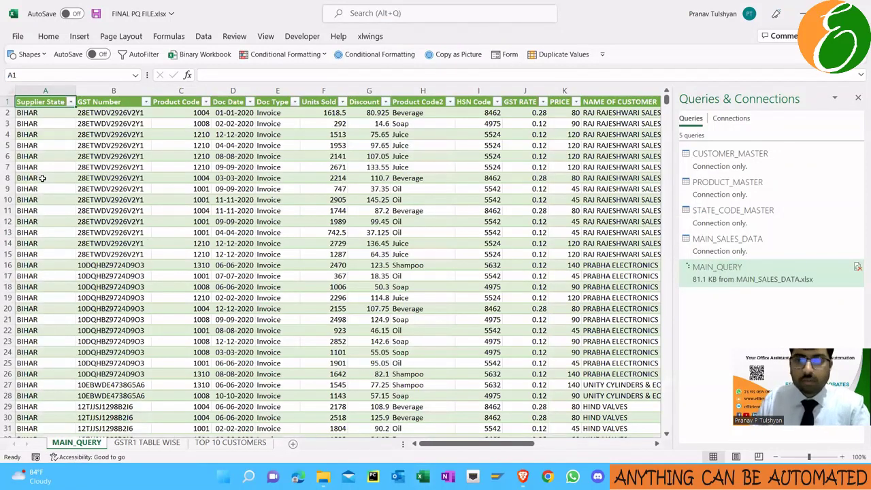
key(ctrl+Down)
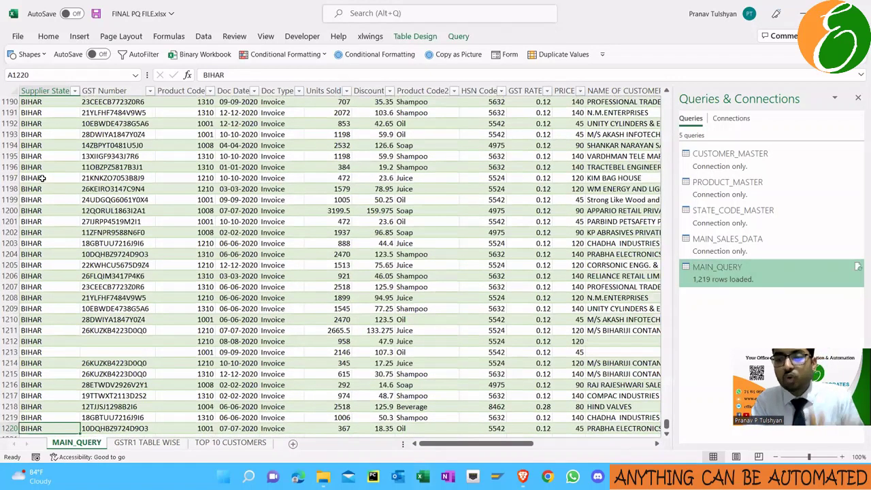
key(ctrl+Up)
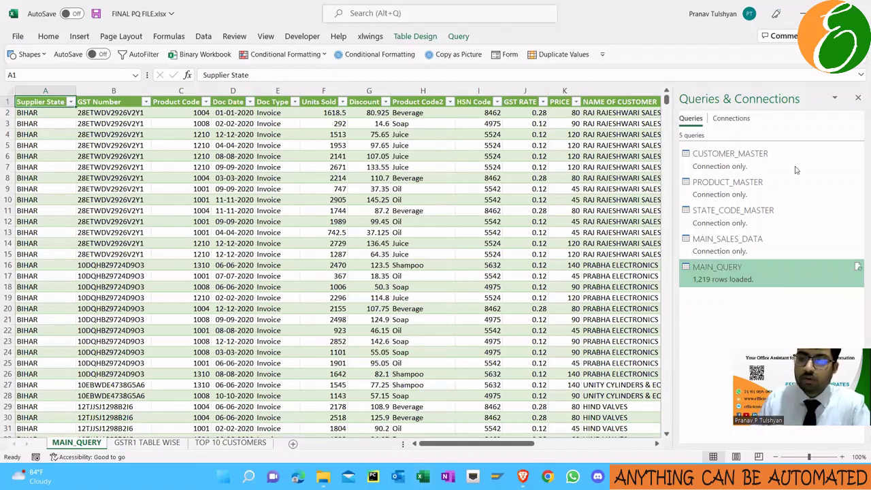
- Delete the MAIN_QUERY worksheet and confirm its permanent removal
right_click(64, 436)
click(79, 300)
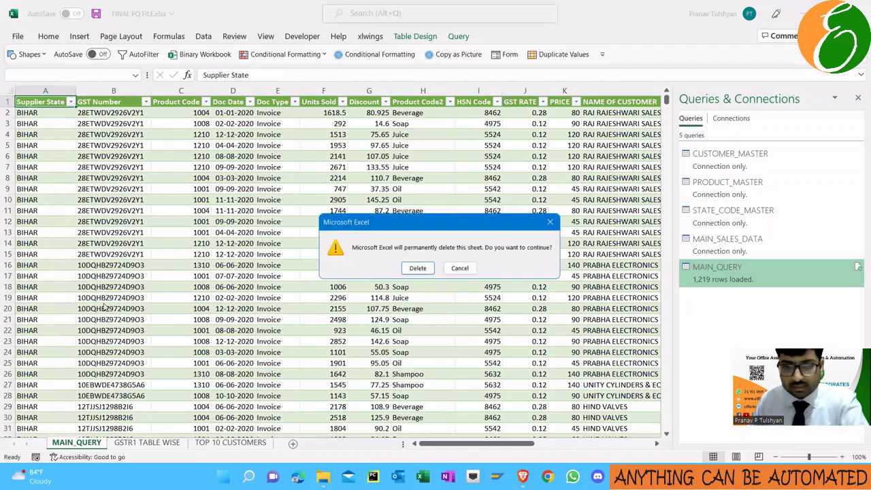
key(Return)
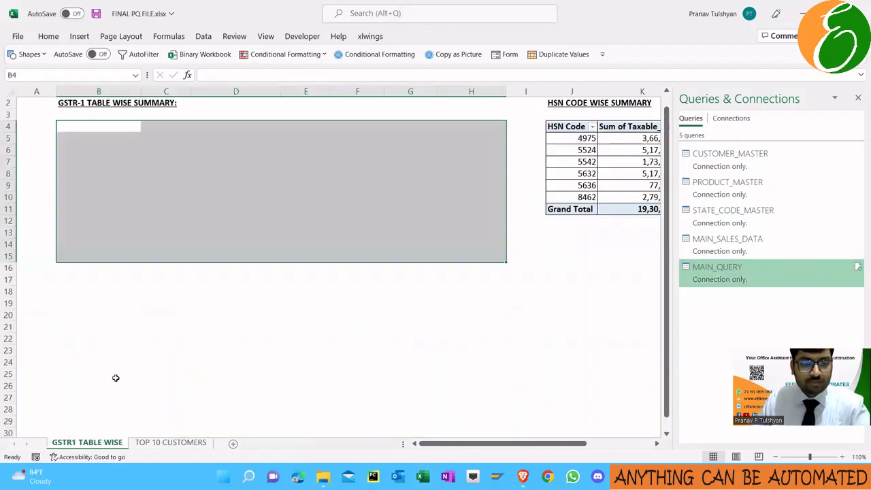
- Check the pivot reports on the GSTR1 TABLE WISE and TOP 10 CUSTOMERS sheets, ending at the top of the customer report
click(151, 443)
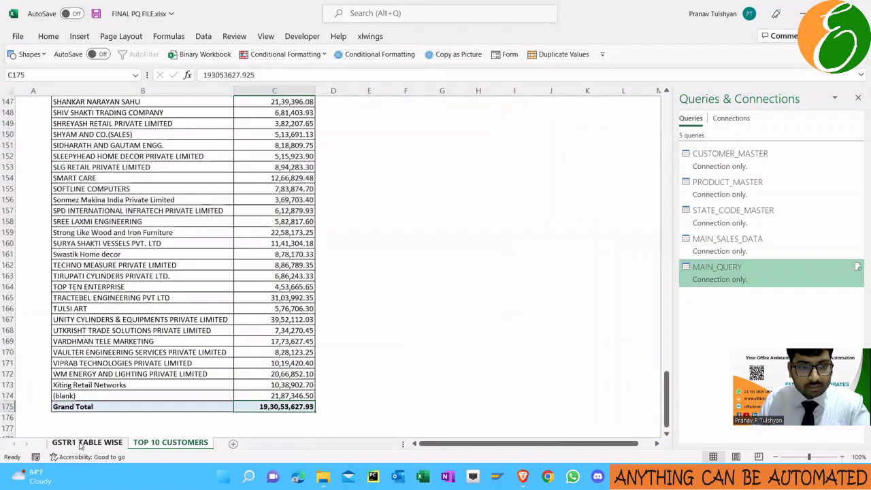
click(80, 443)
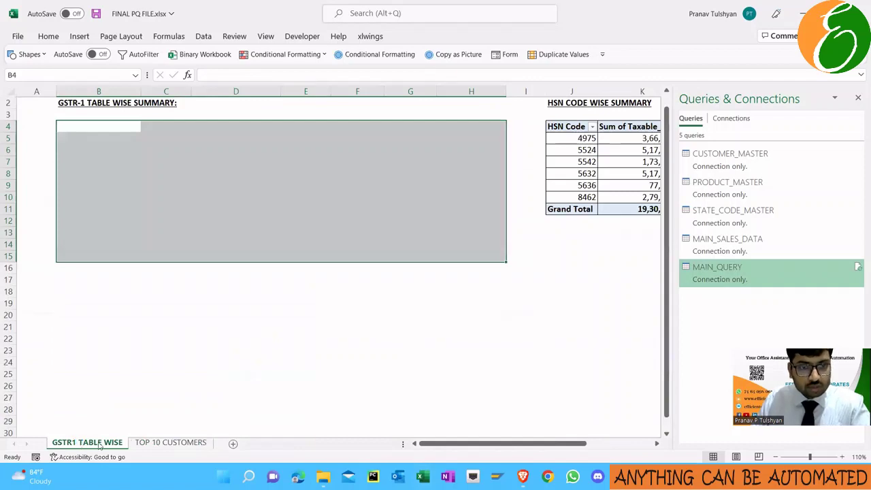
click(165, 443)
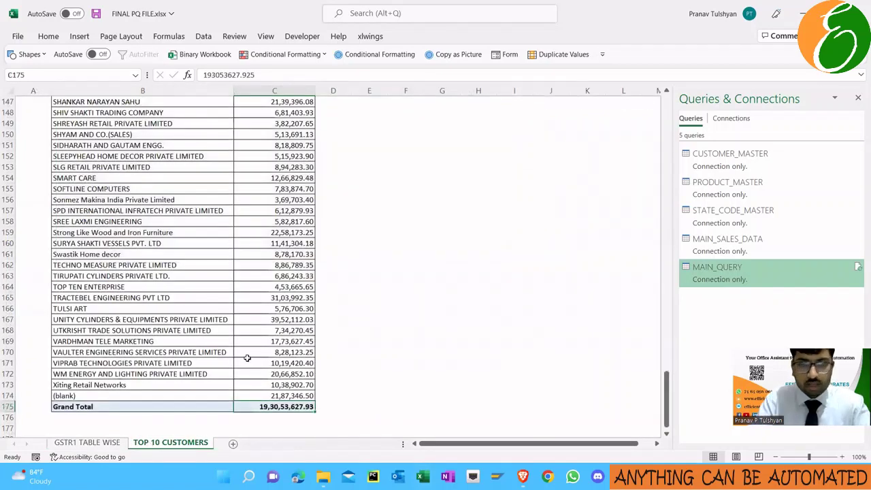
key(ctrl+Up)
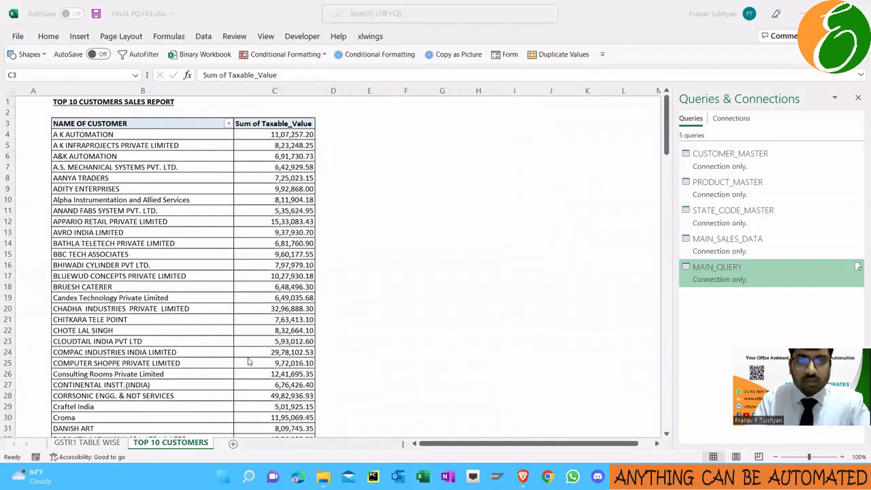
key(alt+Tab)
key(Escape)
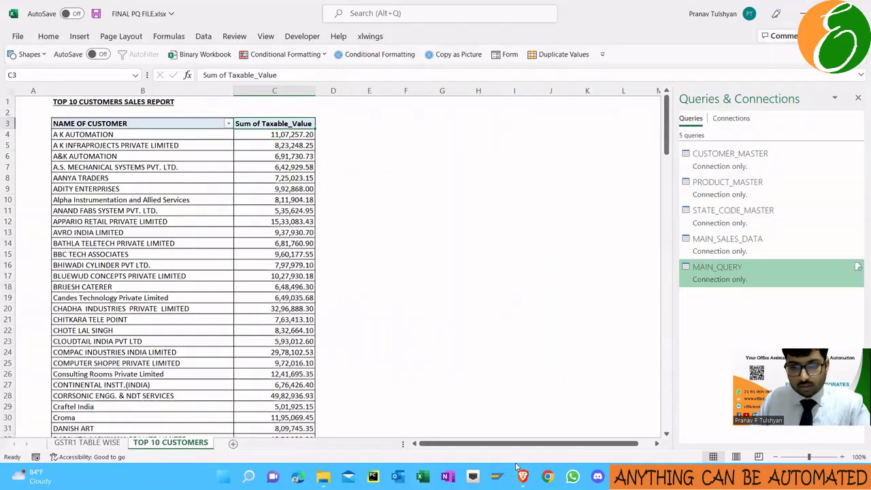